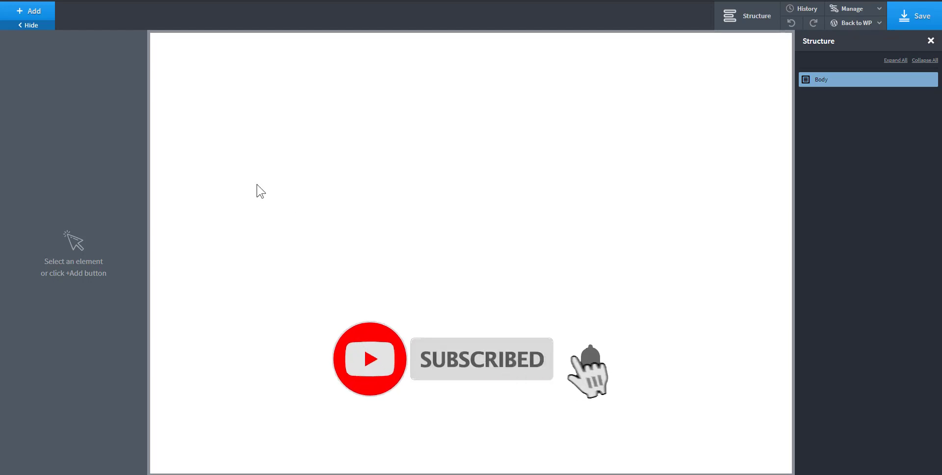
- Add a Section to the page with a Div inside it
{"action": "left_click", "coordinate": [32, 17]}
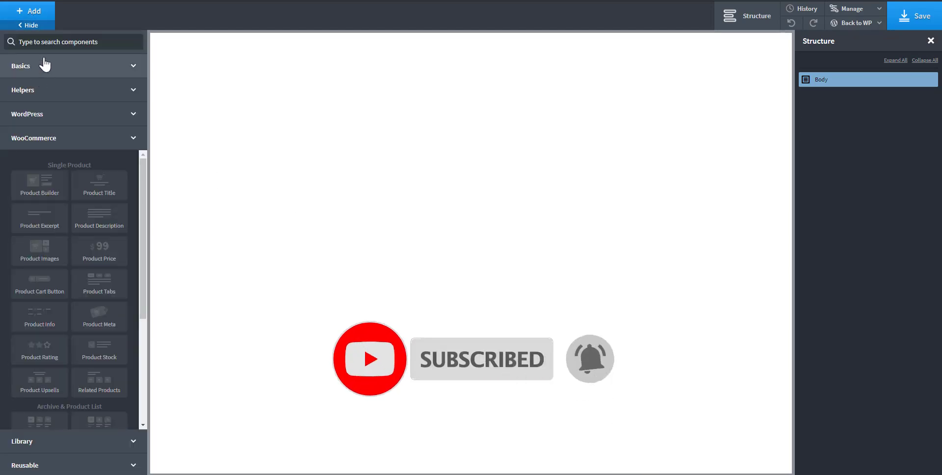
{"action": "left_click", "coordinate": [36, 64]}
{"action": "left_click", "coordinate": [39, 105]}
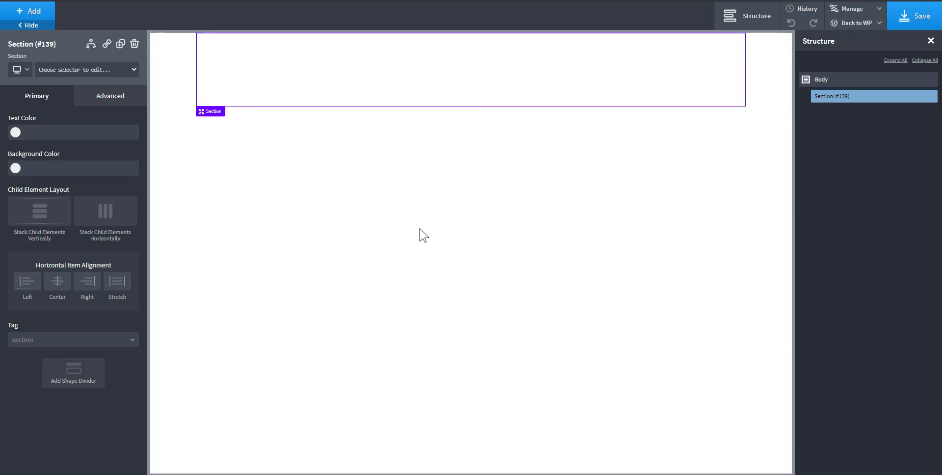
{"action": "left_click", "coordinate": [32, 18]}
{"action": "left_click", "coordinate": [94, 115]}
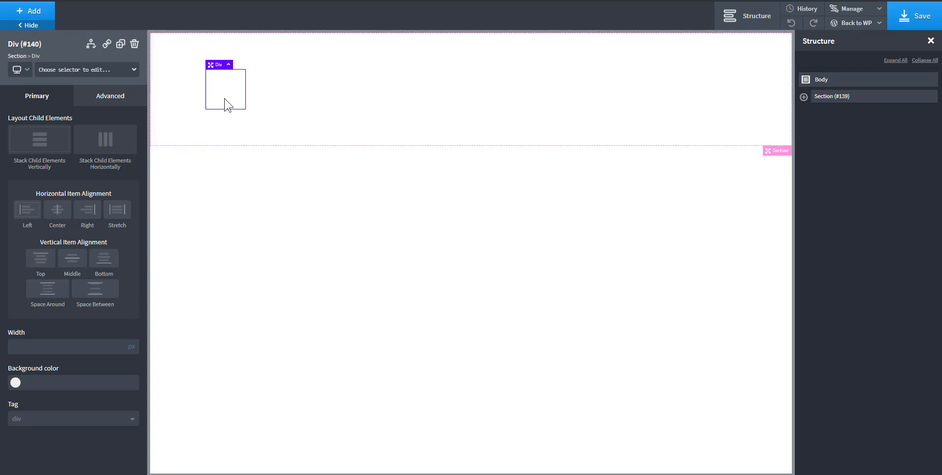
- Find the Repeater by searching 're' and nest it inside the Div
{"action": "left_click", "coordinate": [12, 16]}
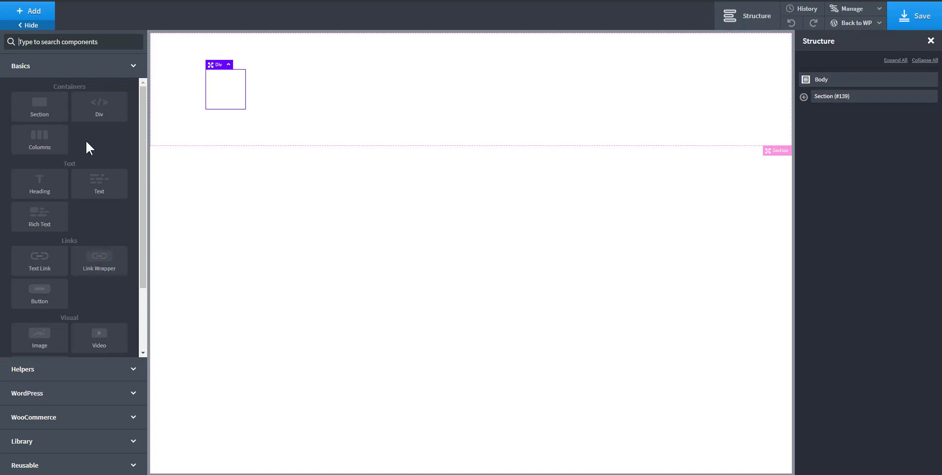
{"action": "type", "text": "re"}
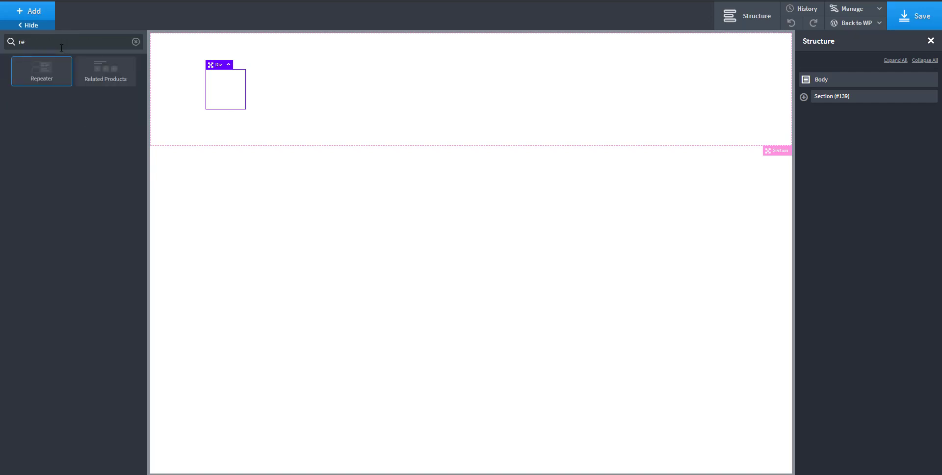
{"action": "left_click", "coordinate": [49, 78]}
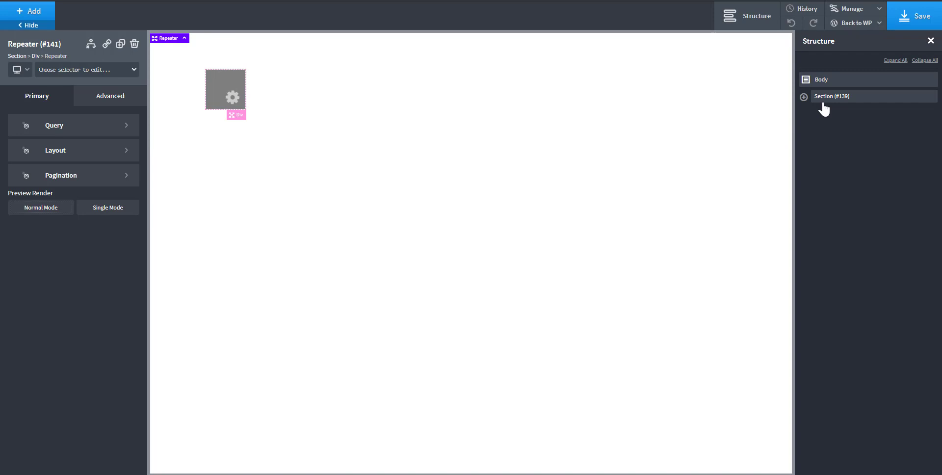
- Set the outer Div's width to 100%
{"action": "left_click", "coordinate": [804, 96]}
{"action": "left_click", "coordinate": [820, 111]}
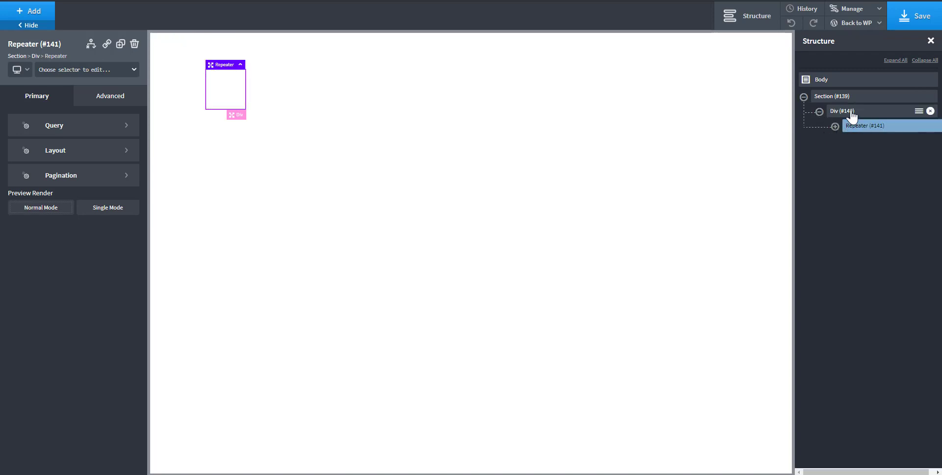
{"action": "left_click", "coordinate": [847, 112]}
{"action": "left_click", "coordinate": [129, 355]}
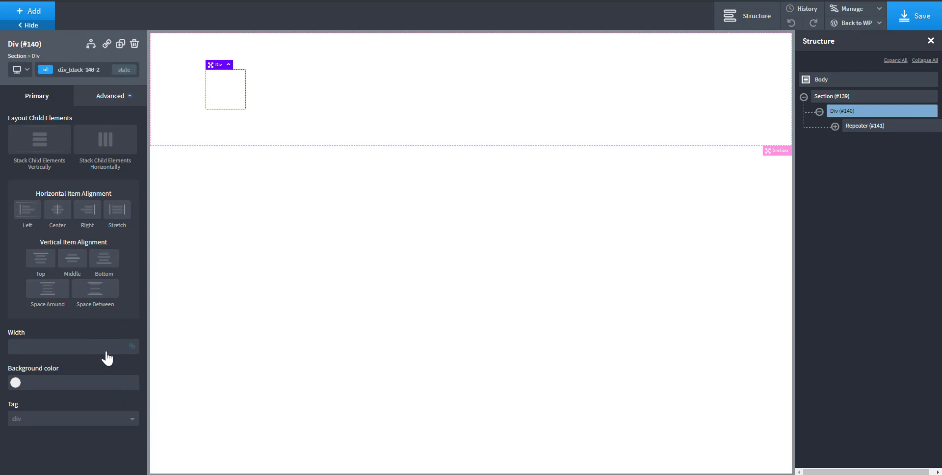
{"action": "type", "text": "100"}
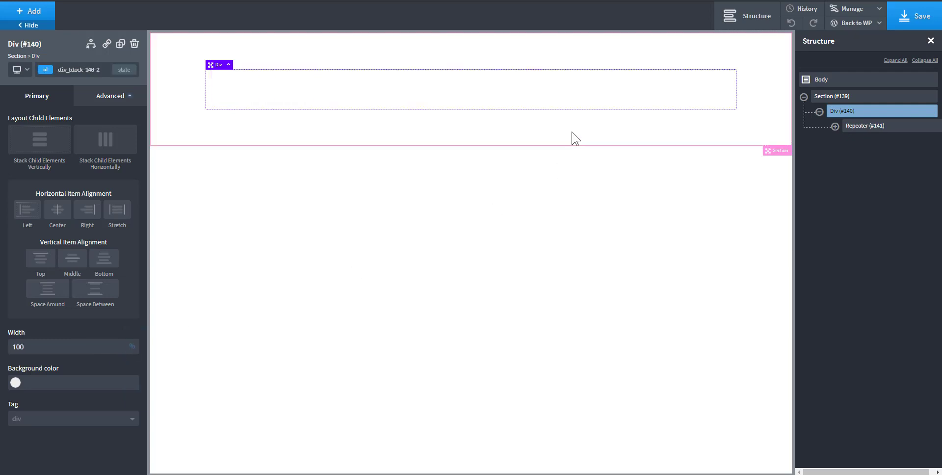
{"action": "left_click", "coordinate": [879, 126]}
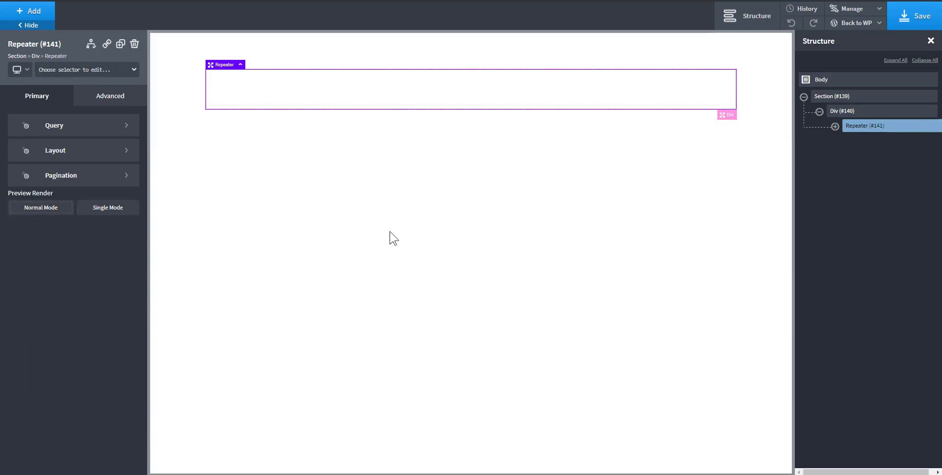
- Give the Repeater a custom query for the 'product' post type, showing five per page
{"action": "left_click", "coordinate": [93, 128]}
{"action": "left_click", "coordinate": [75, 163]}
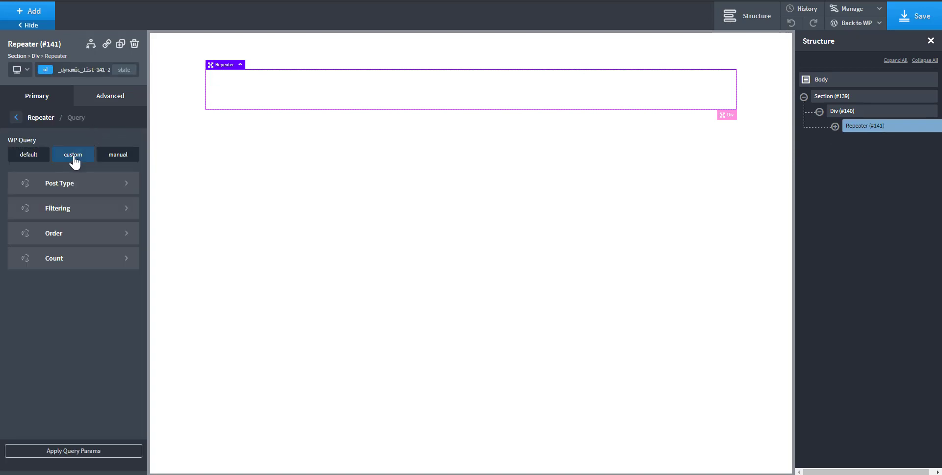
{"action": "left_click", "coordinate": [74, 184]}
{"action": "left_click", "coordinate": [68, 156]}
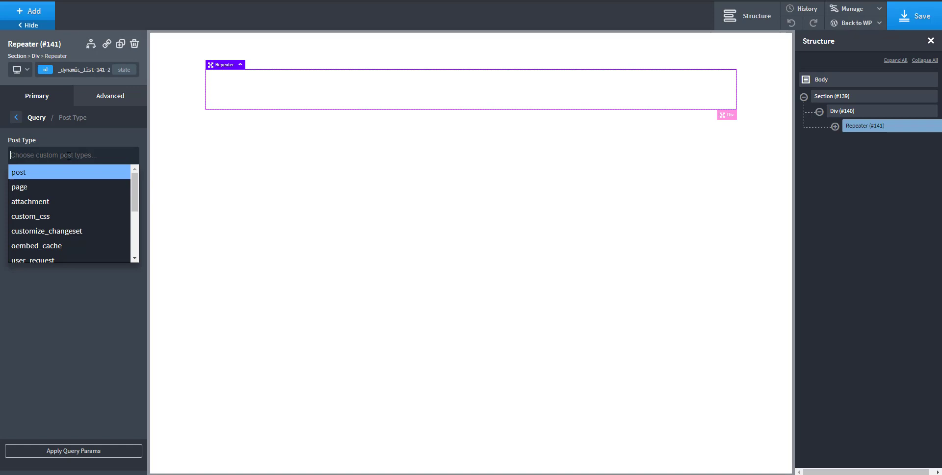
{"action": "type", "text": "prod"}
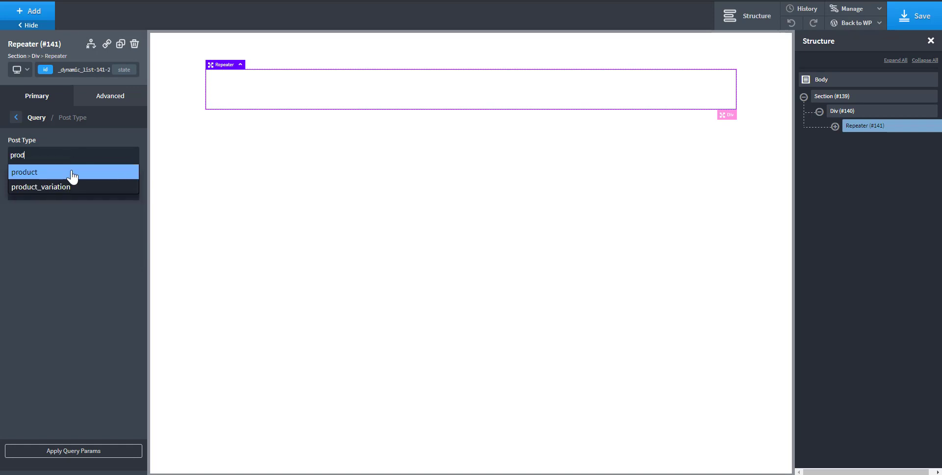
{"action": "left_click", "coordinate": [72, 173]}
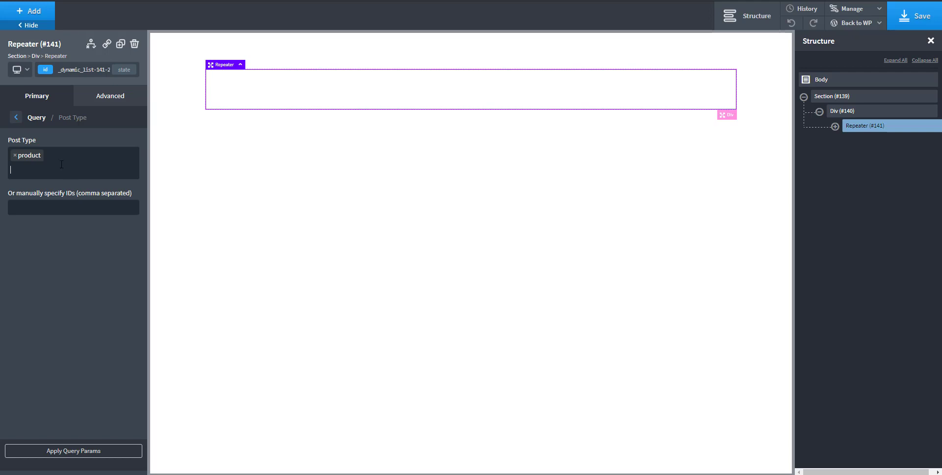
{"action": "left_click", "coordinate": [40, 119]}
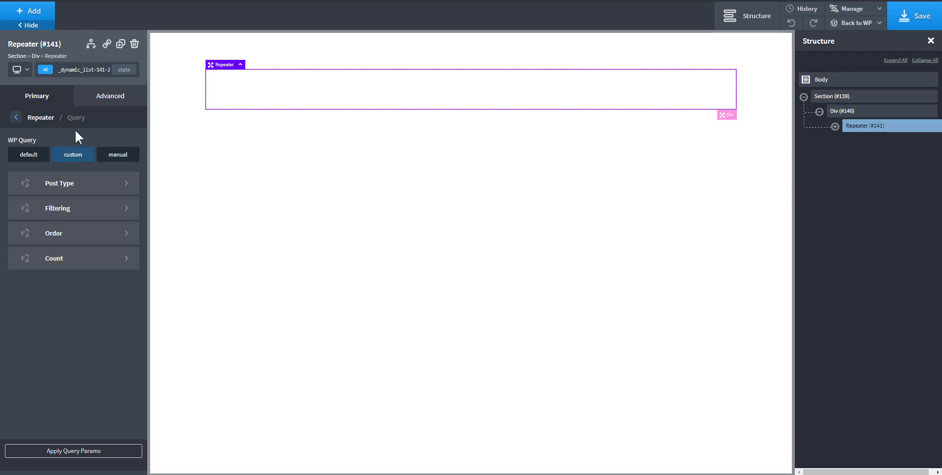
{"action": "left_click", "coordinate": [73, 258]}
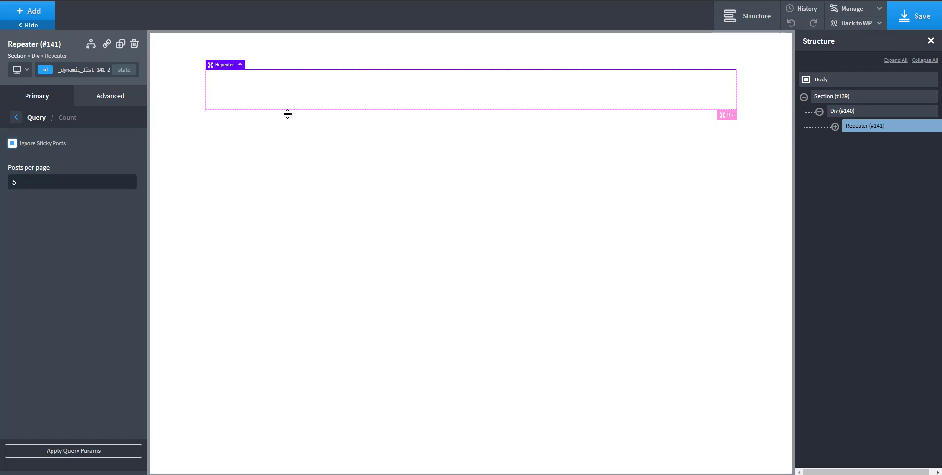
{"action": "left_click", "coordinate": [835, 126]}
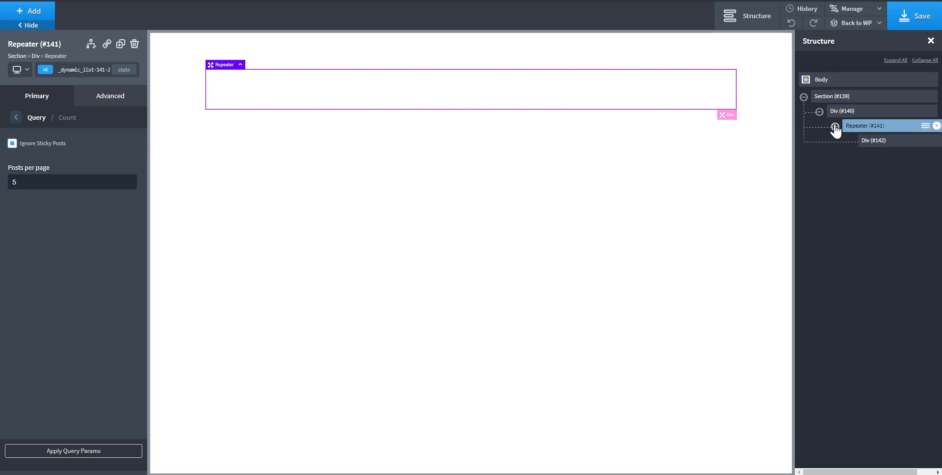
- Add a WooCommerce Product Images element inside the Repeater's Div
{"action": "left_click", "coordinate": [876, 142]}
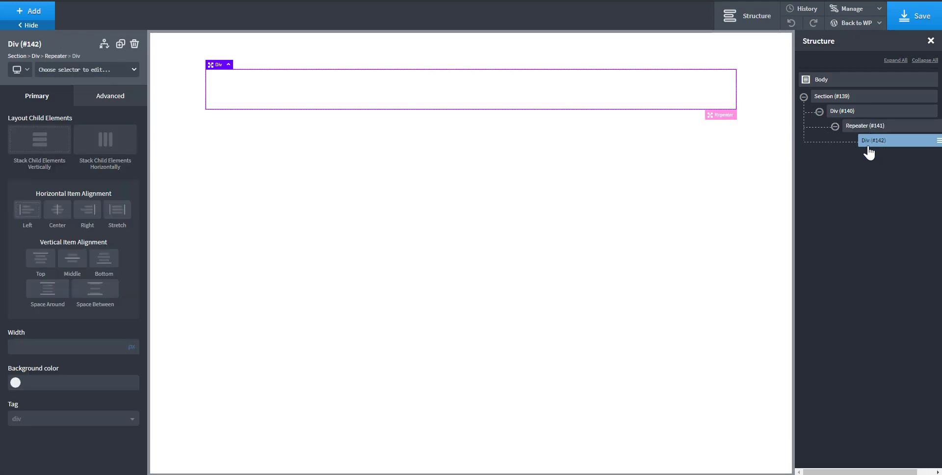
{"action": "left_click", "coordinate": [31, 13]}
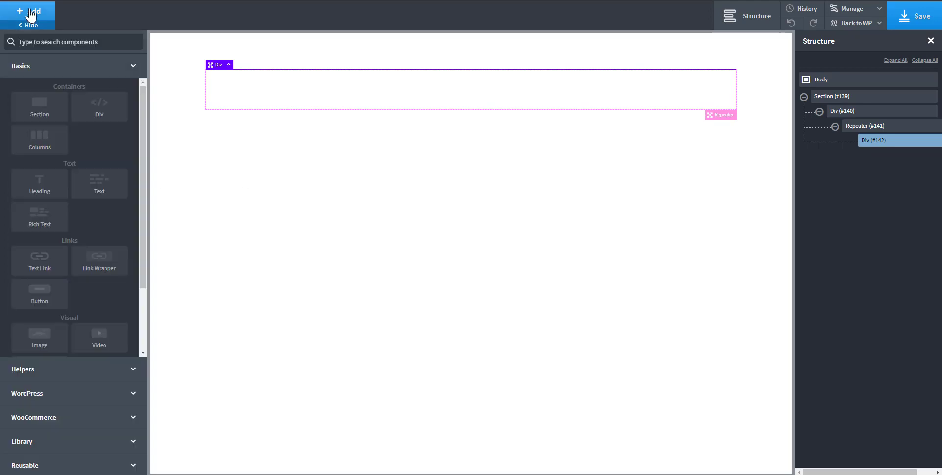
{"action": "left_click", "coordinate": [31, 13]}
{"action": "scroll", "coordinate": [53, 330], "scroll_direction": "down", "scroll_amount": 3}
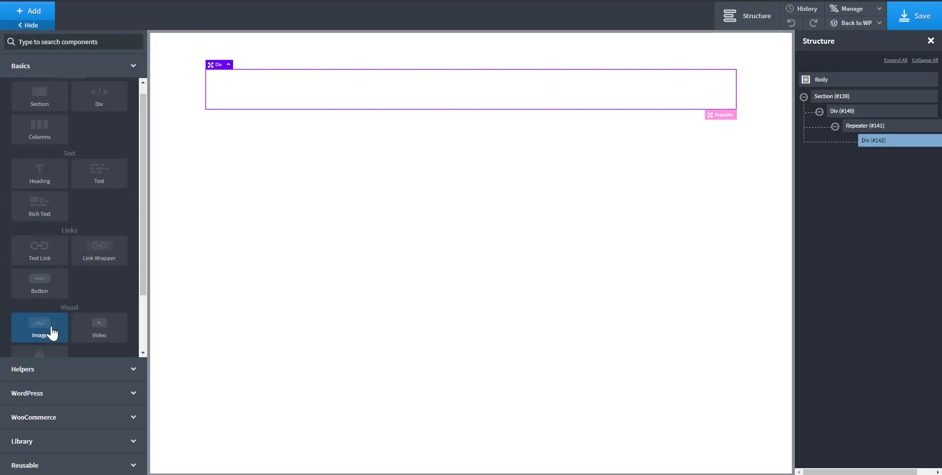
{"action": "left_click", "coordinate": [70, 394]}
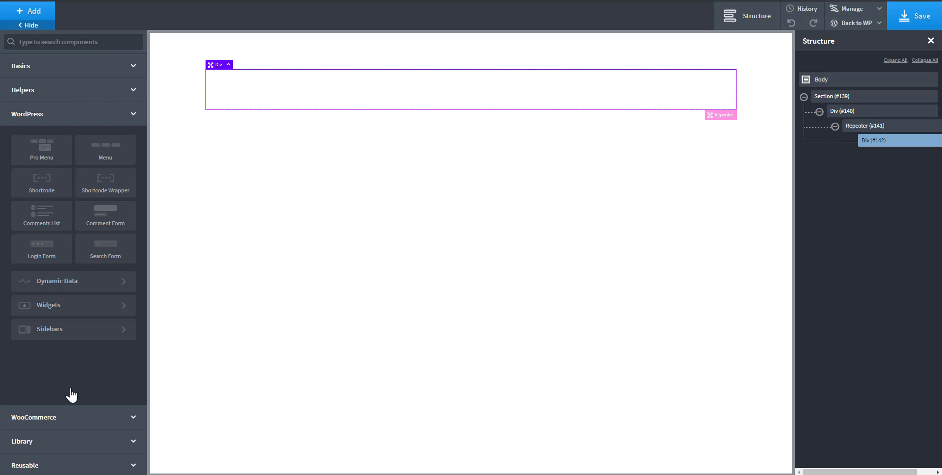
{"action": "left_click", "coordinate": [49, 420]}
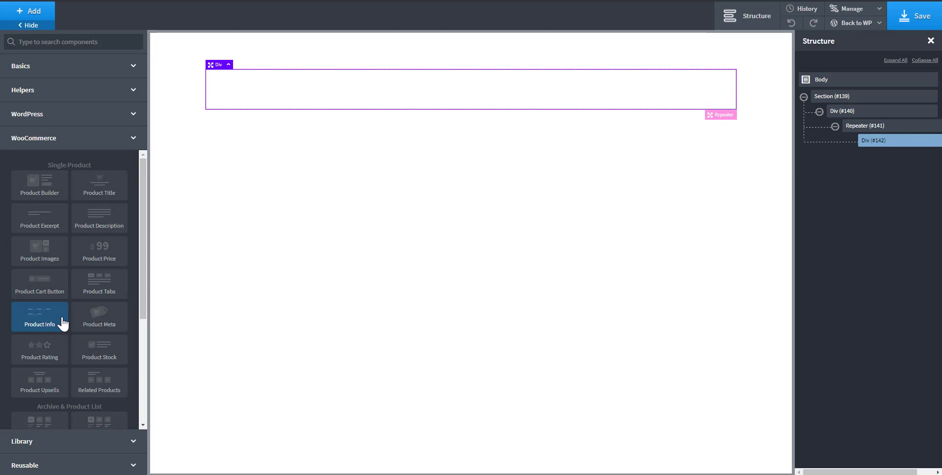
{"action": "left_click", "coordinate": [37, 260]}
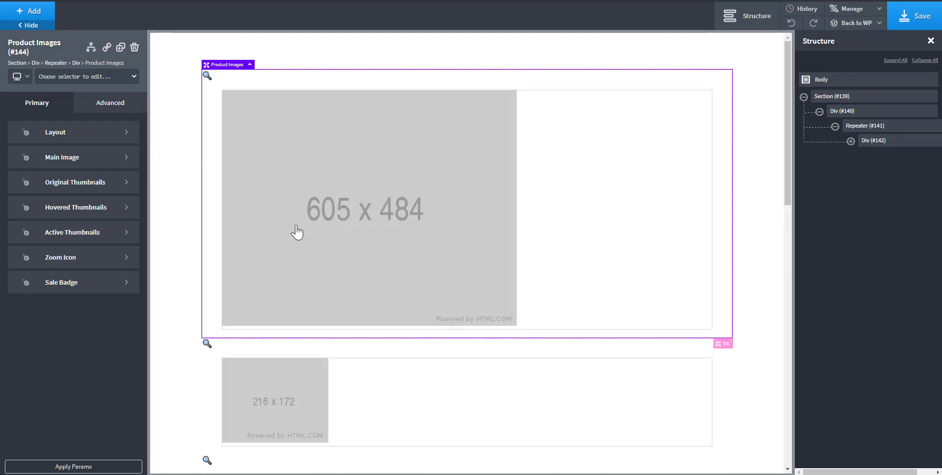
- Size the Product Images to 100px wide with auto height
{"action": "left_click", "coordinate": [106, 102]}
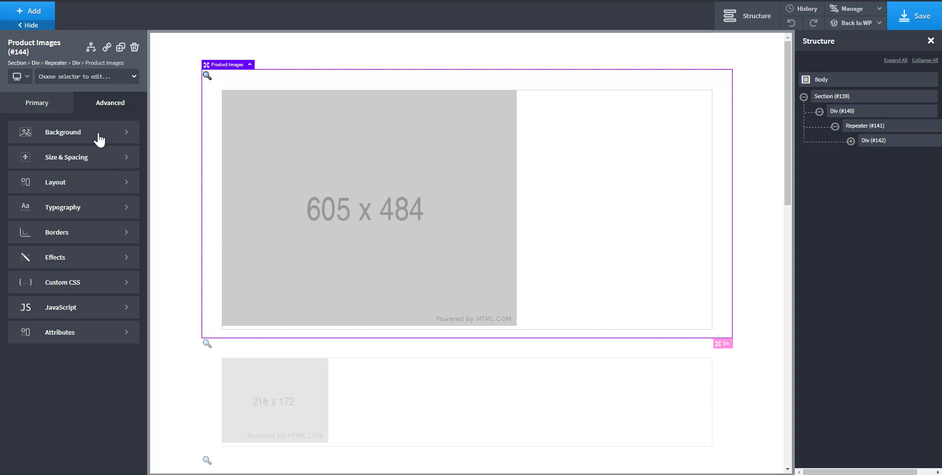
{"action": "left_click", "coordinate": [86, 158]}
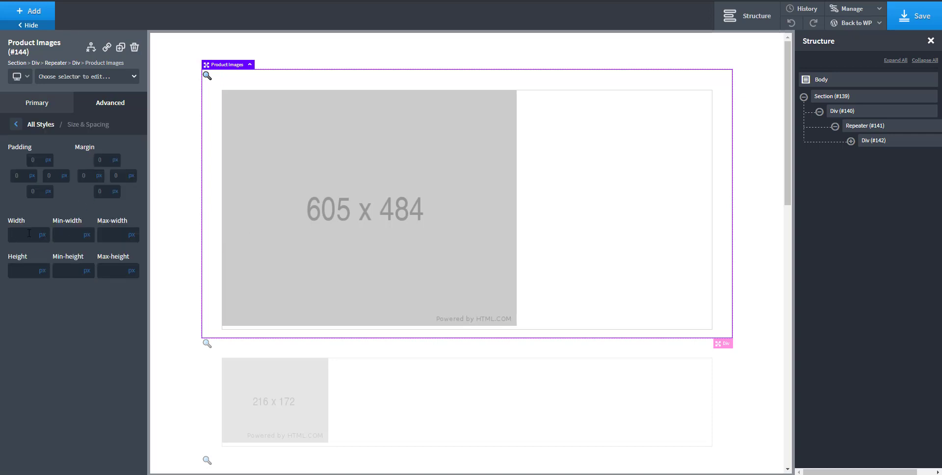
{"action": "left_click", "coordinate": [29, 233]}
{"action": "type", "text": "100"}
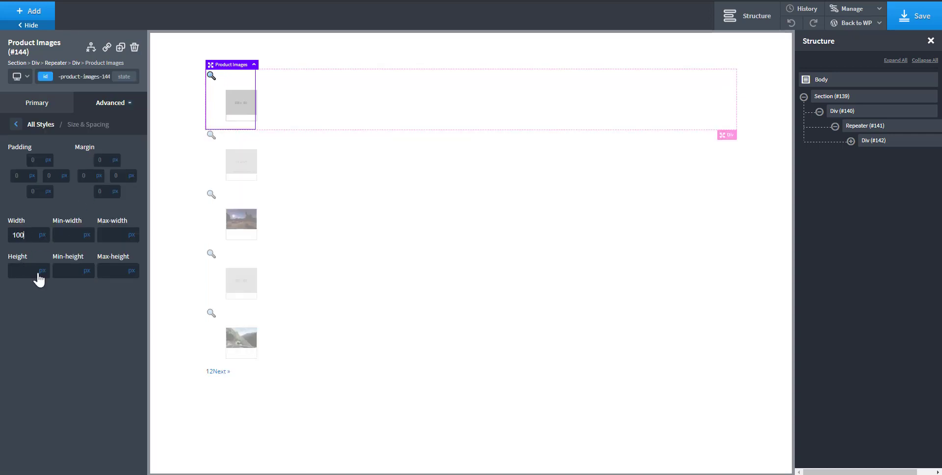
{"action": "left_click", "coordinate": [42, 271]}
{"action": "left_click", "coordinate": [45, 295]}
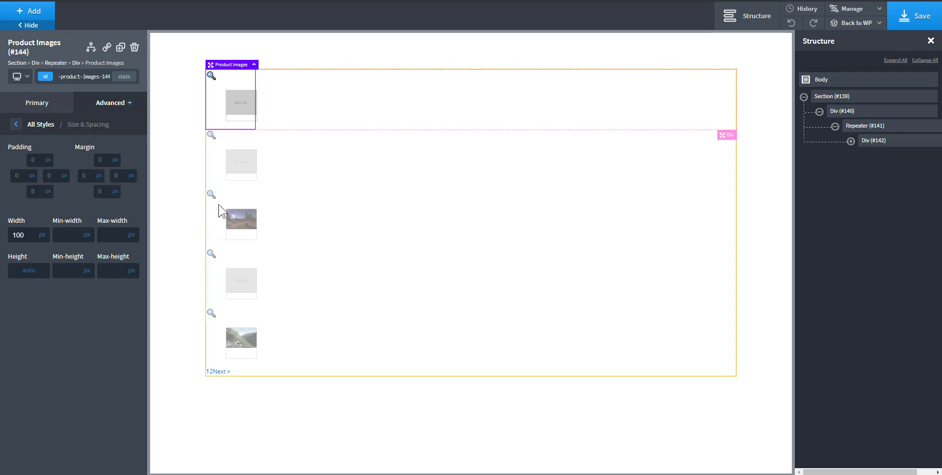
- Add a WooCommerce Product Builder to the row Div and move Product Images inside it
{"action": "left_click", "coordinate": [851, 141]}
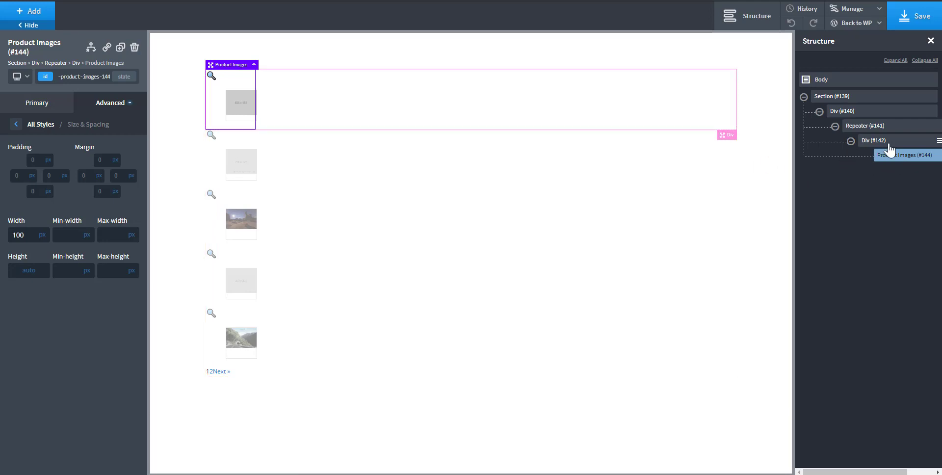
{"action": "left_click", "coordinate": [33, 15]}
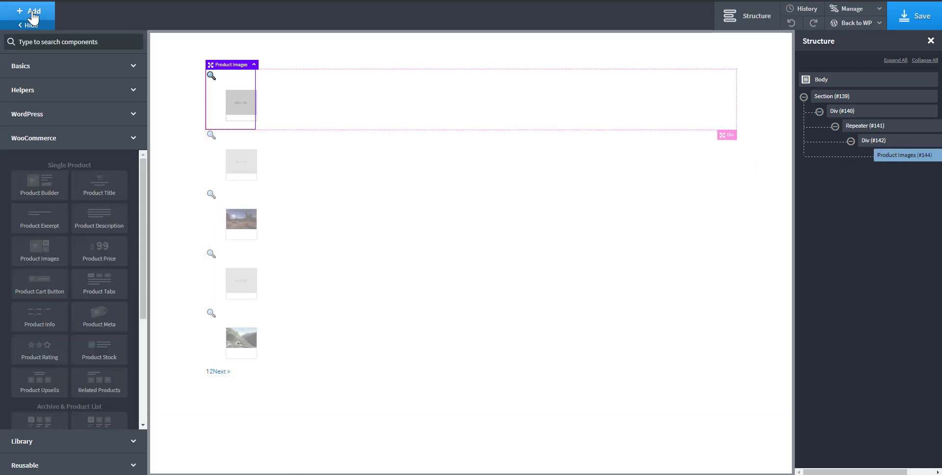
{"action": "left_click", "coordinate": [27, 189]}
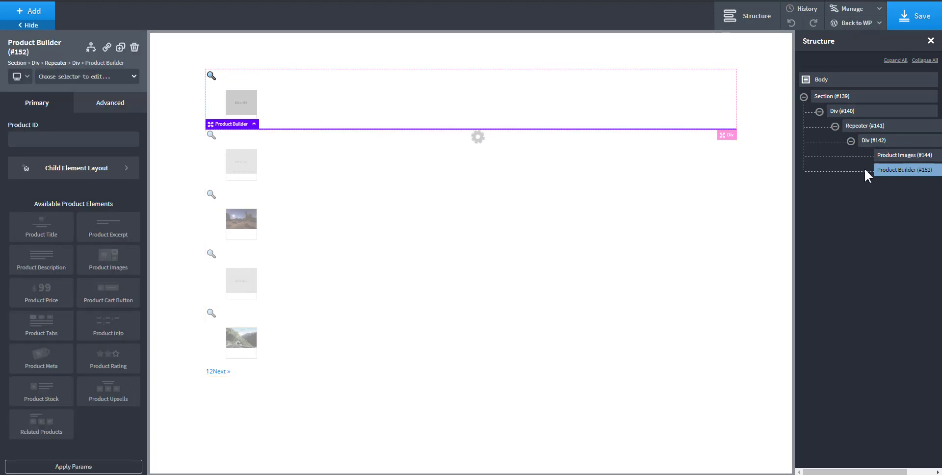
{"action": "left_click_drag", "start_coordinate": [892, 168], "coordinate": [889, 157]}
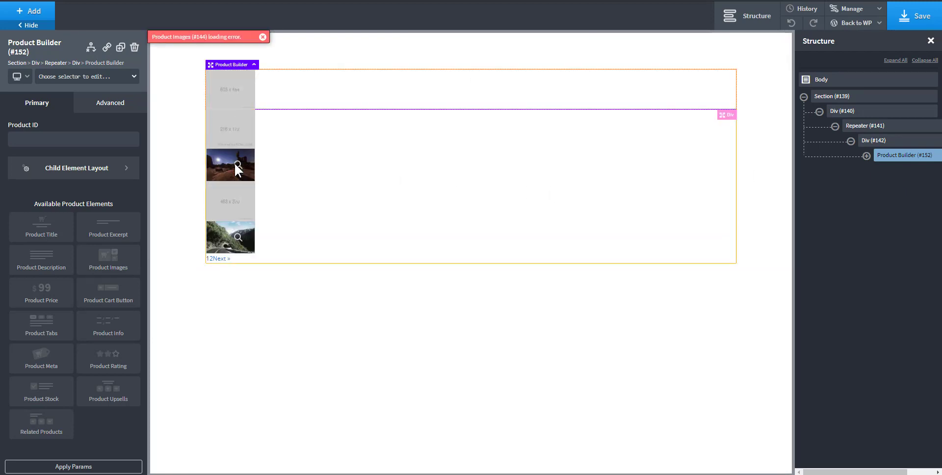
{"action": "left_click", "coordinate": [898, 143]}
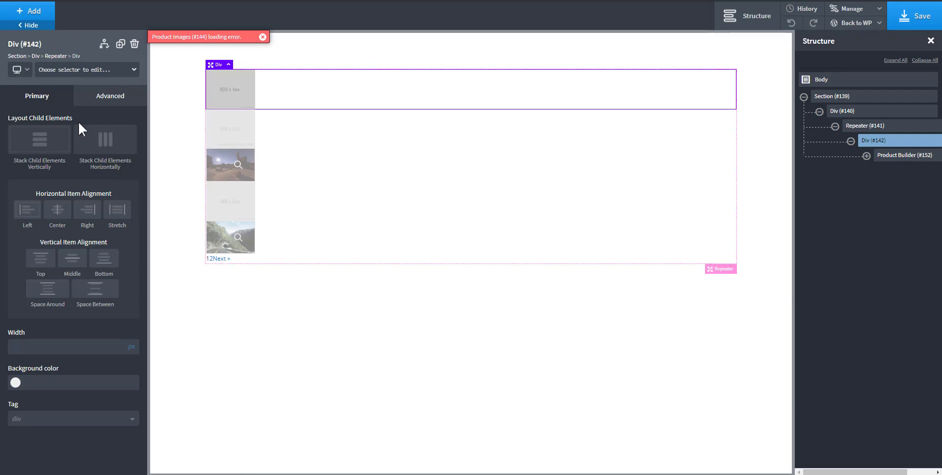
- Add WooCommerce Product Title and Product Price elements to the row Div
{"action": "left_click", "coordinate": [30, 11]}
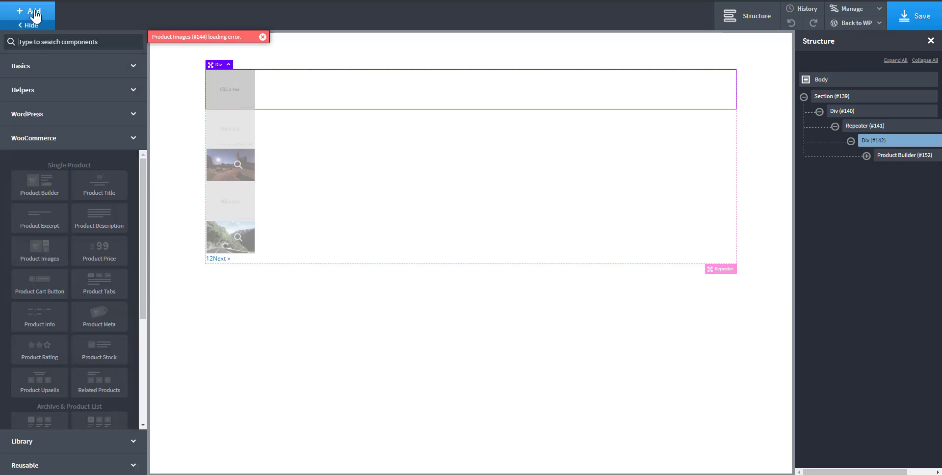
{"action": "left_click", "coordinate": [100, 187]}
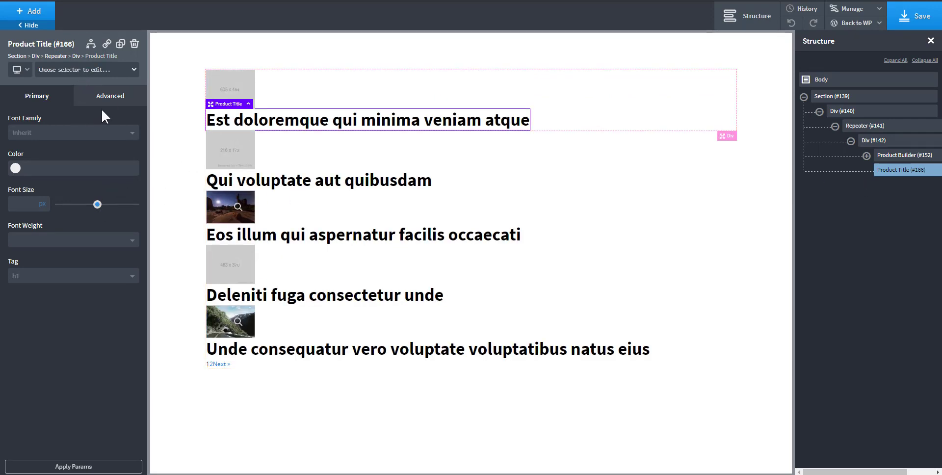
{"action": "left_click", "coordinate": [38, 19]}
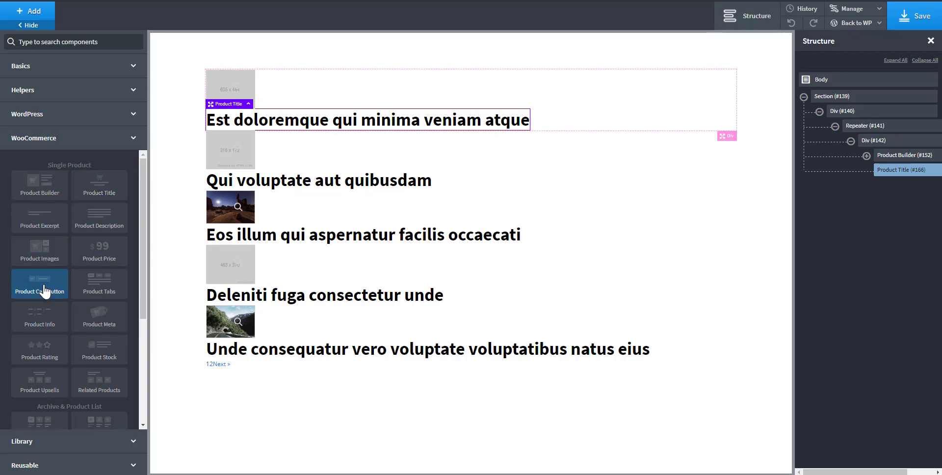
{"action": "left_click", "coordinate": [100, 260]}
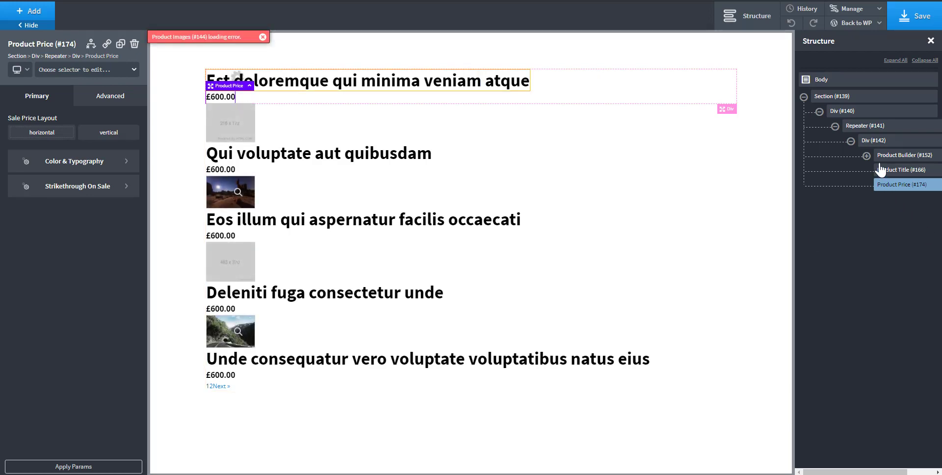
{"action": "left_click", "coordinate": [886, 143]}
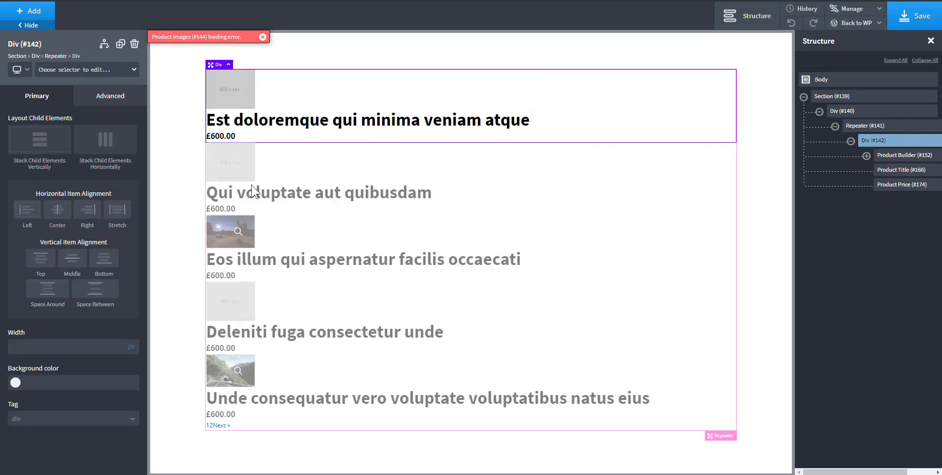
- Stack the row horizontally and give the Product Builder auto width with a 20px right margin
{"action": "left_click", "coordinate": [123, 156]}
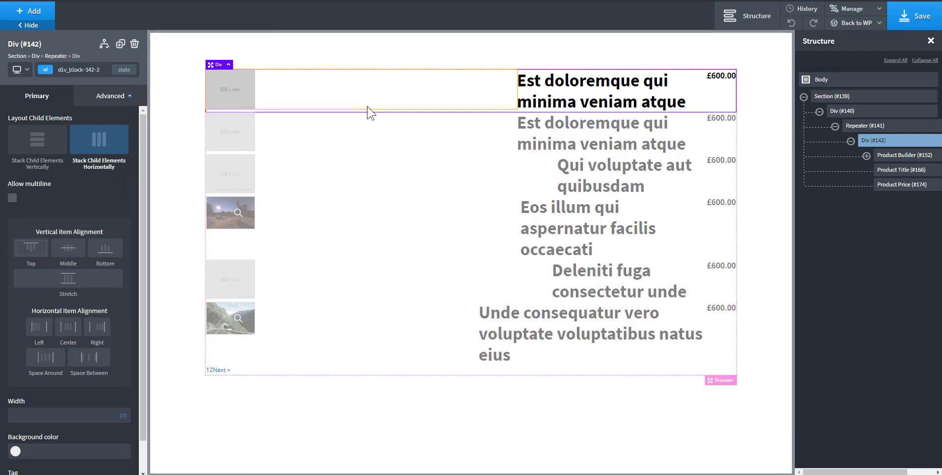
{"action": "left_click", "coordinate": [890, 160]}
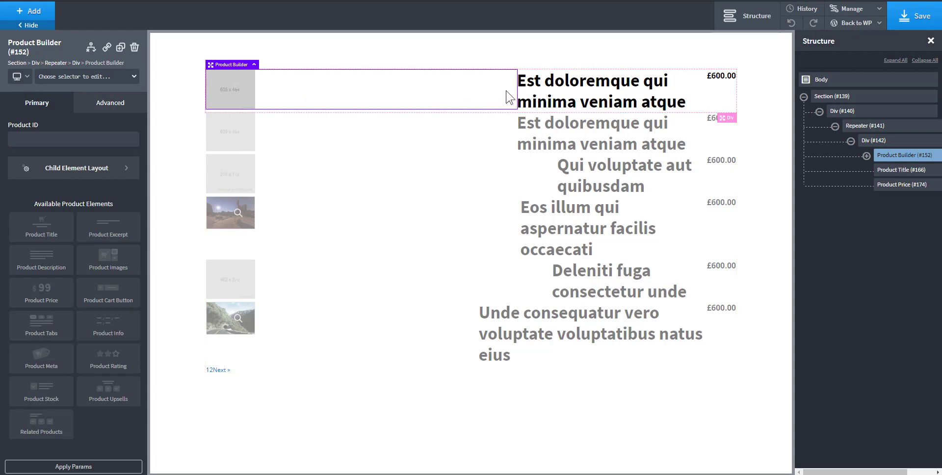
{"action": "left_click", "coordinate": [126, 100]}
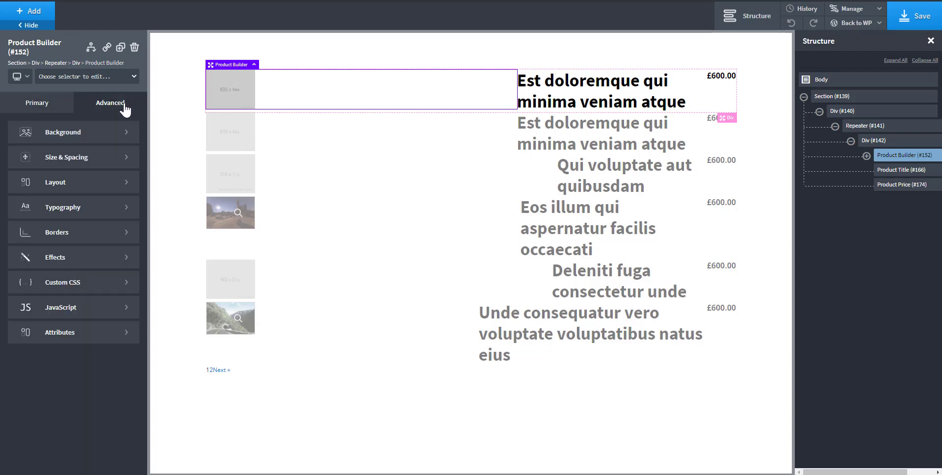
{"action": "left_click", "coordinate": [80, 157]}
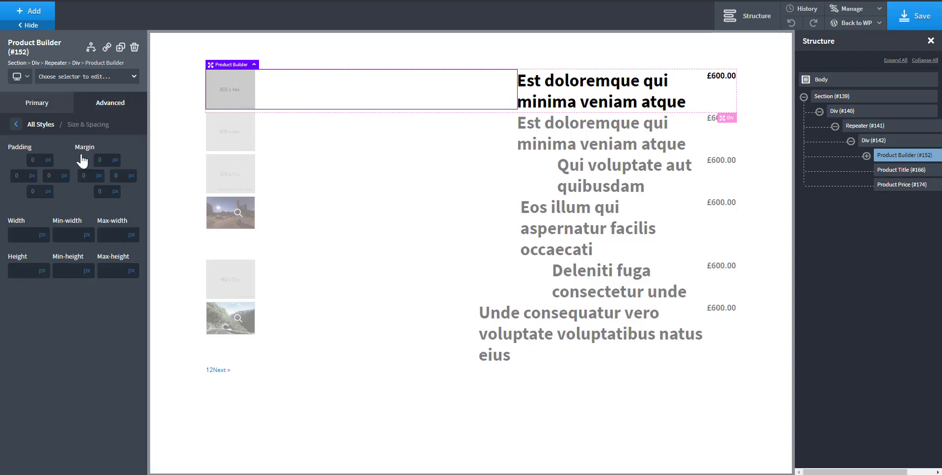
{"action": "left_click", "coordinate": [43, 235]}
{"action": "left_click", "coordinate": [50, 260]}
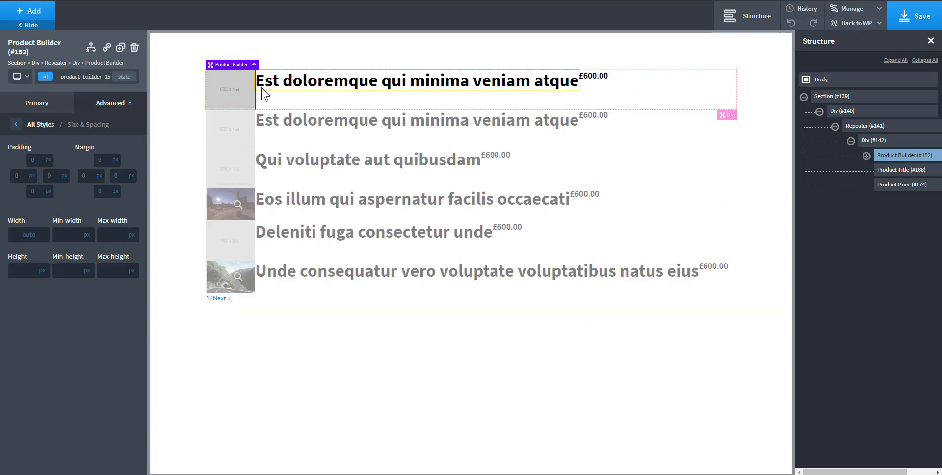
{"action": "left_click_drag", "start_coordinate": [259, 93], "coordinate": [268, 97]}
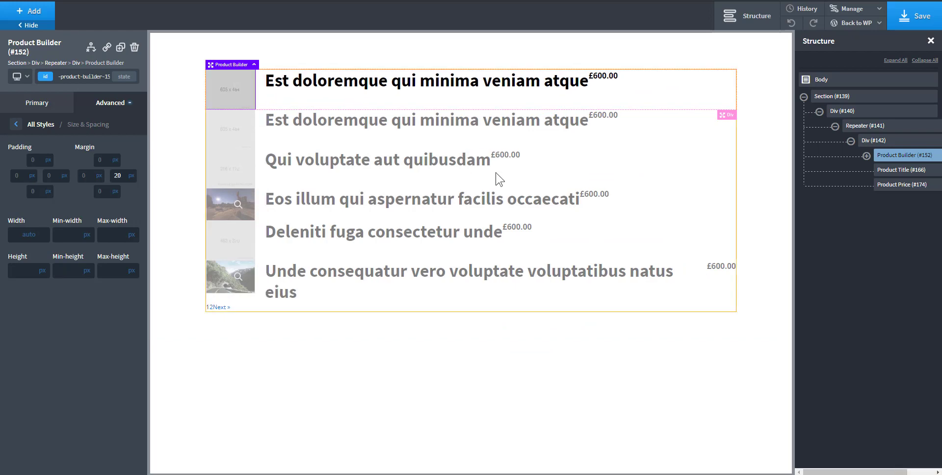
- Vertically centre the row Div's items with Middle alignment
{"action": "left_click", "coordinate": [681, 98]}
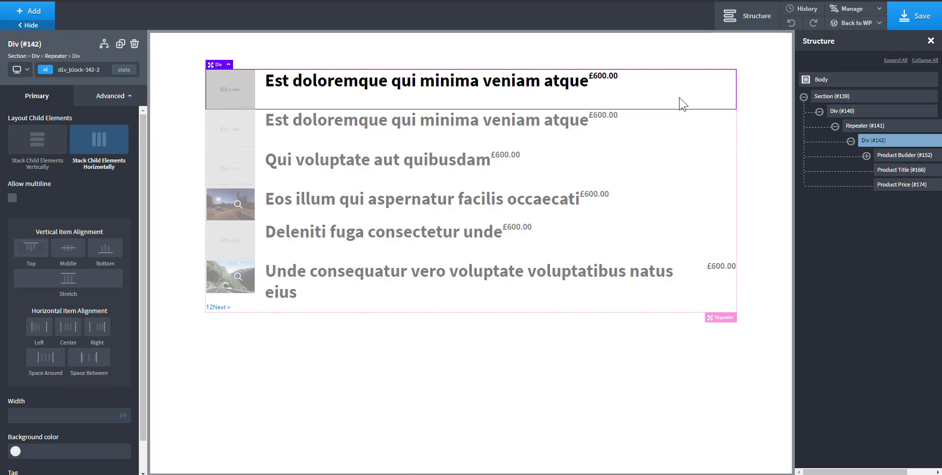
{"action": "left_click", "coordinate": [68, 253]}
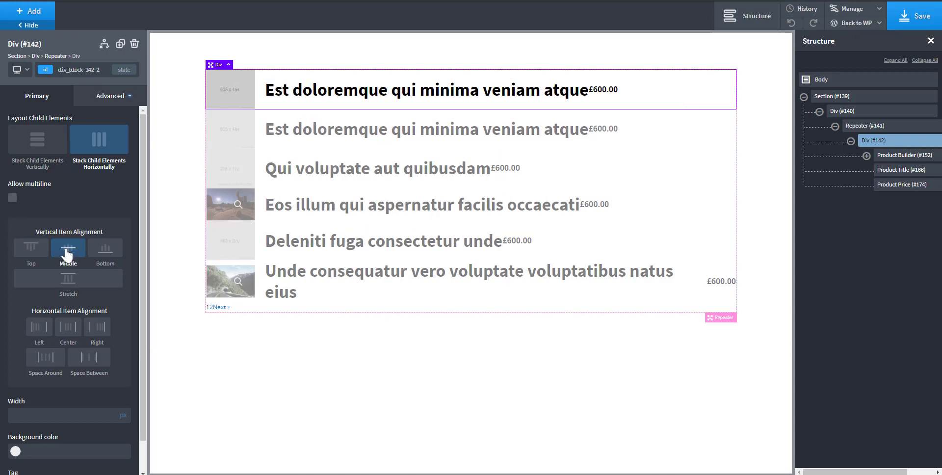
{"action": "left_click", "coordinate": [532, 94]}
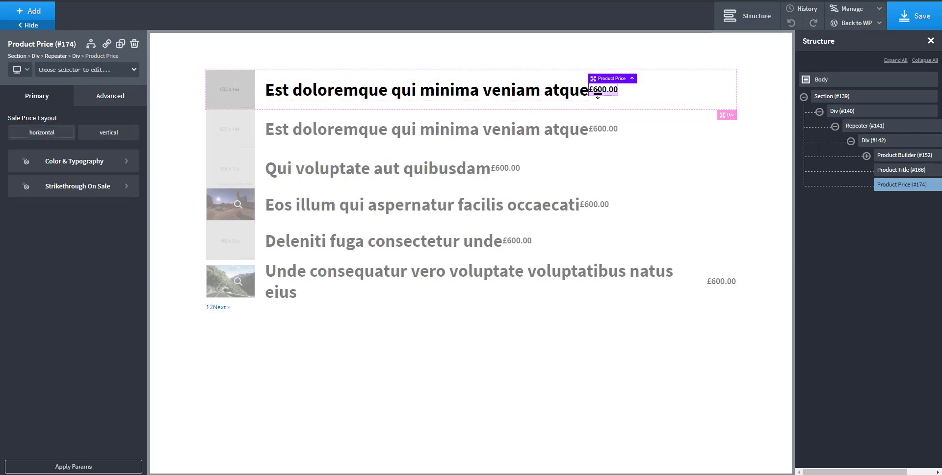
- Insert an empty Div right after the product title
{"action": "left_click", "coordinate": [577, 92]}
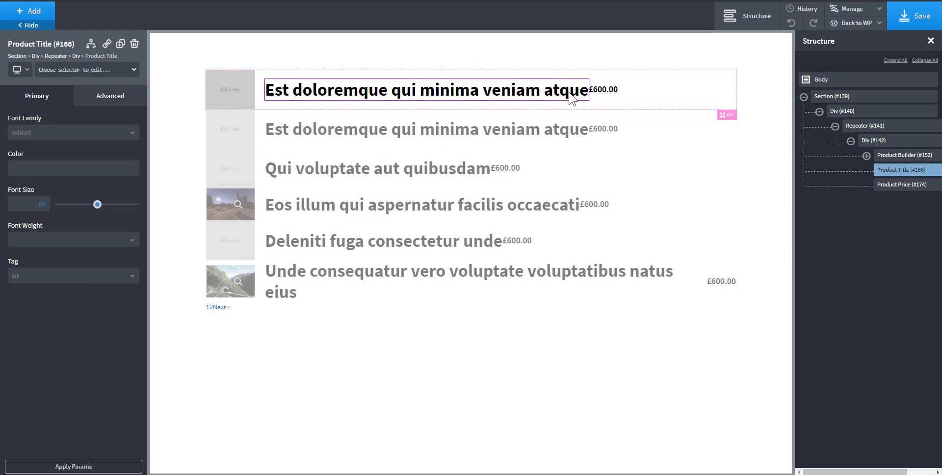
{"action": "left_click", "coordinate": [20, 22]}
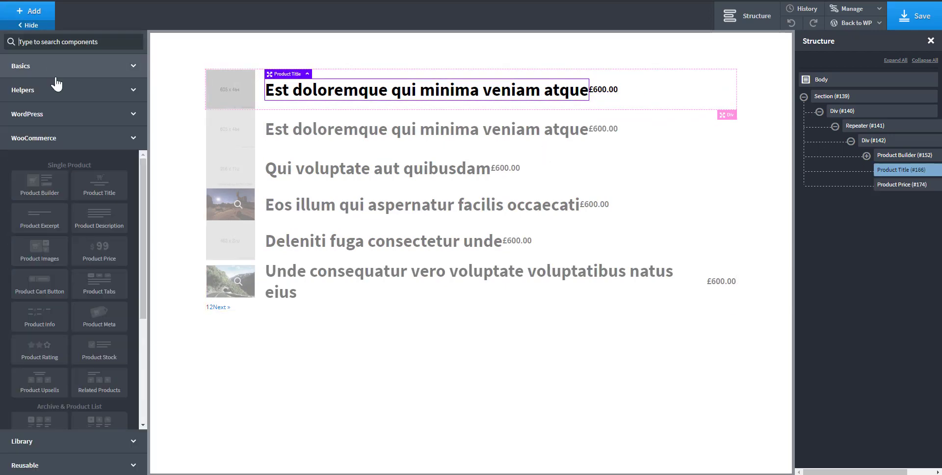
{"action": "left_click", "coordinate": [90, 67]}
{"action": "left_click", "coordinate": [98, 106]}
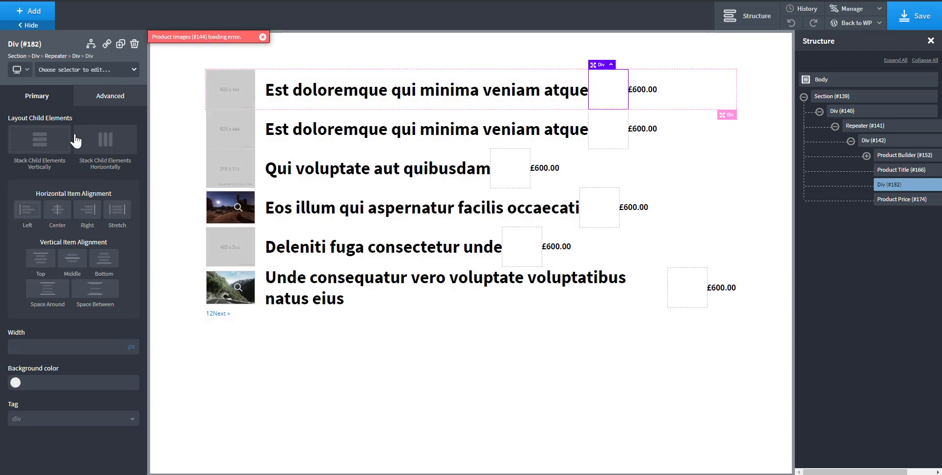
- Set the spacer Div's Flex Grow to 1
{"action": "left_click", "coordinate": [110, 104]}
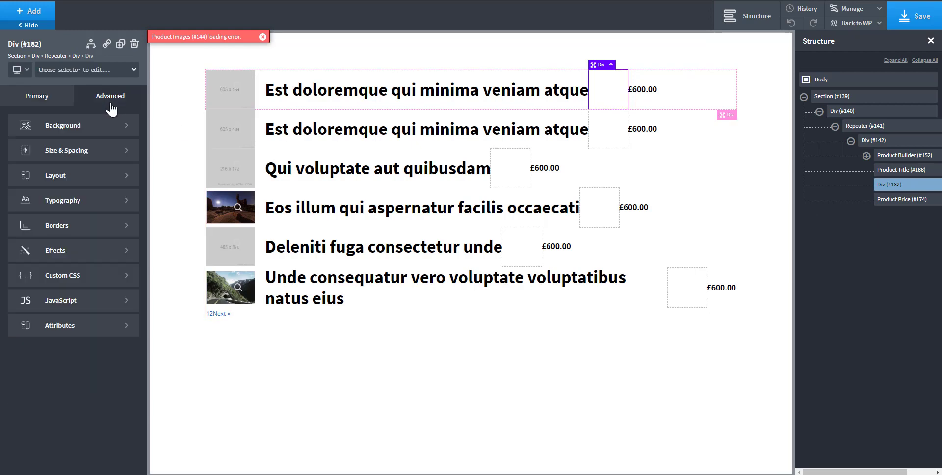
{"action": "left_click", "coordinate": [93, 182]}
{"action": "scroll", "coordinate": [74, 269], "scroll_direction": "down", "scroll_amount": 5}
{"action": "scroll", "coordinate": [98, 295], "scroll_direction": "down", "scroll_amount": 5}
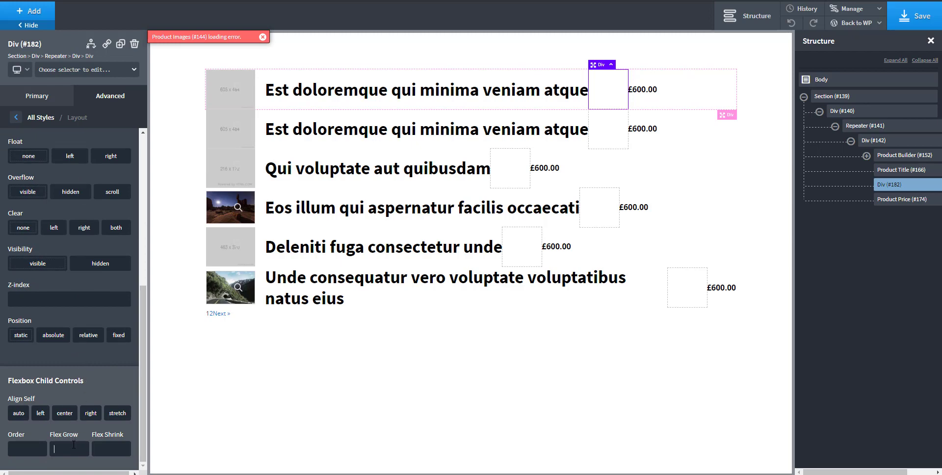
{"action": "type", "text": "1"}
{"action": "left_click", "coordinate": [39, 118]}
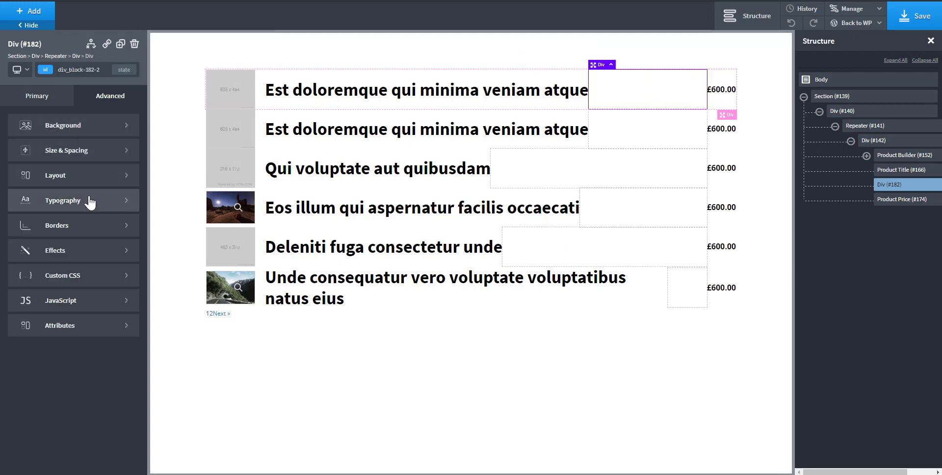
- Give the spacer Div a 1px black (#000000) dotted bottom border
{"action": "left_click", "coordinate": [95, 154]}
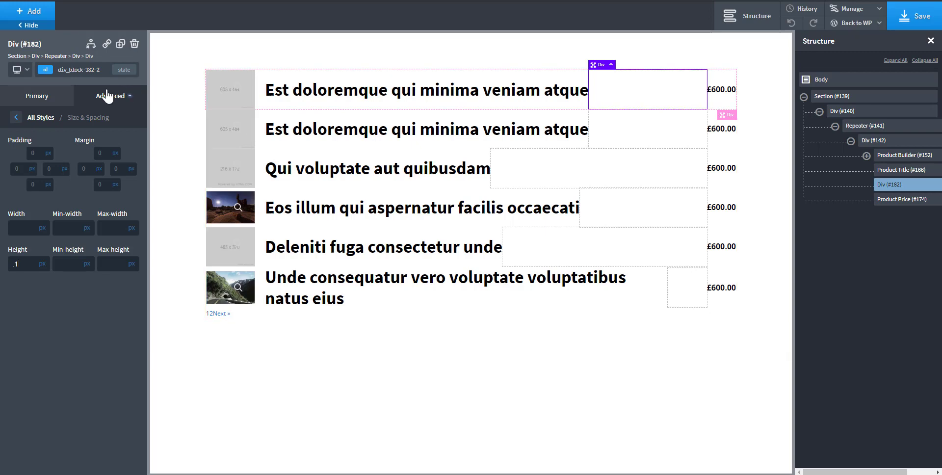
{"action": "left_click", "coordinate": [36, 121]}
{"action": "left_click", "coordinate": [86, 235]}
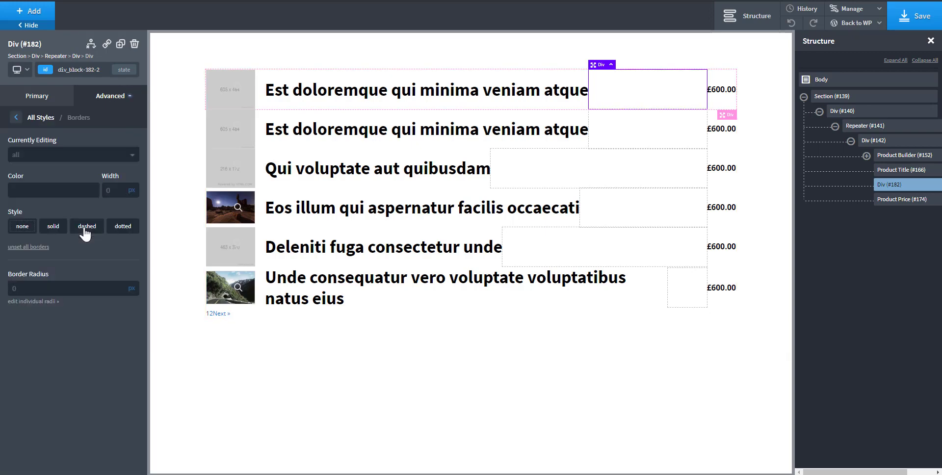
{"action": "left_click", "coordinate": [66, 155]}
{"action": "left_click", "coordinate": [49, 213]}
{"action": "left_click", "coordinate": [49, 226]}
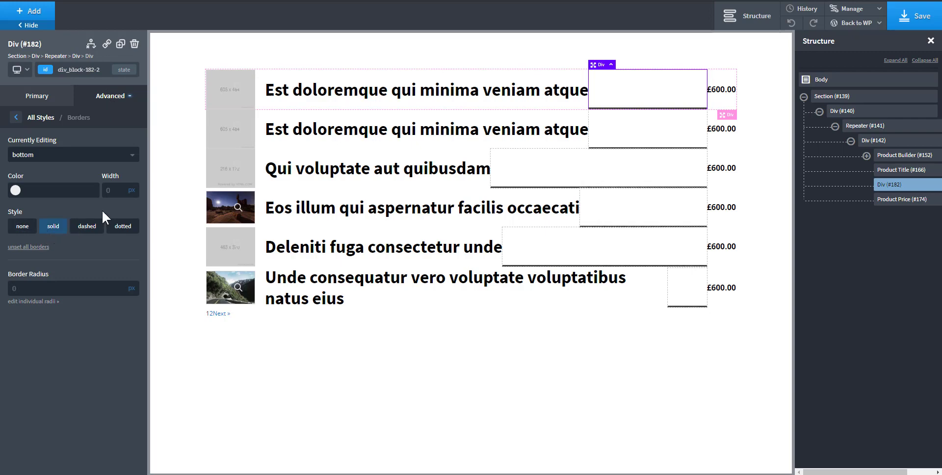
{"action": "left_click", "coordinate": [116, 190]}
{"action": "type", "text": "1"}
{"action": "left_click", "coordinate": [16, 191]}
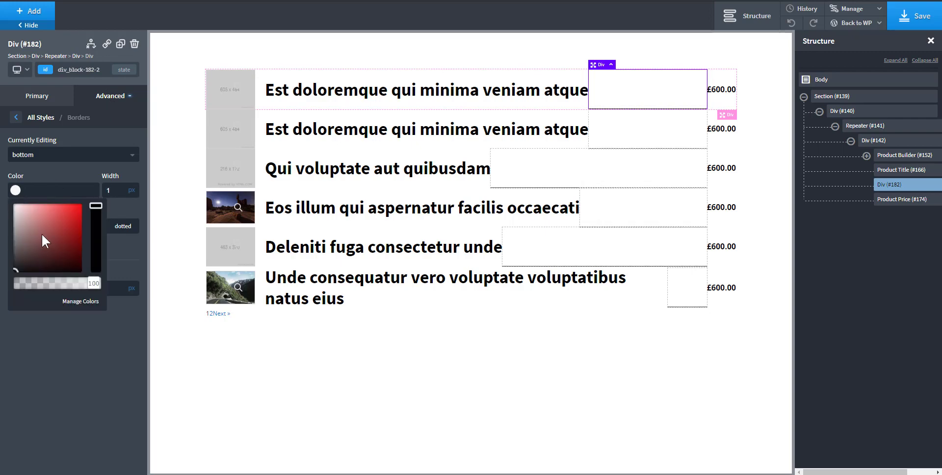
{"action": "left_click", "coordinate": [54, 292]}
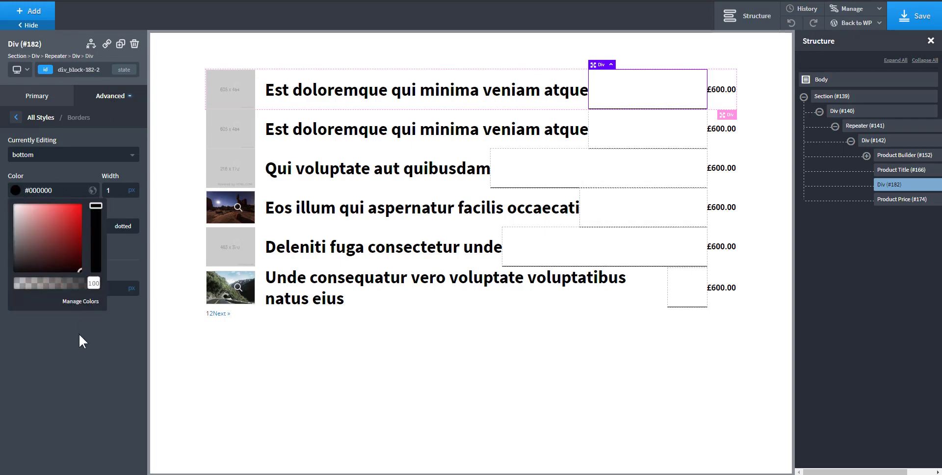
{"action": "left_click", "coordinate": [122, 229]}
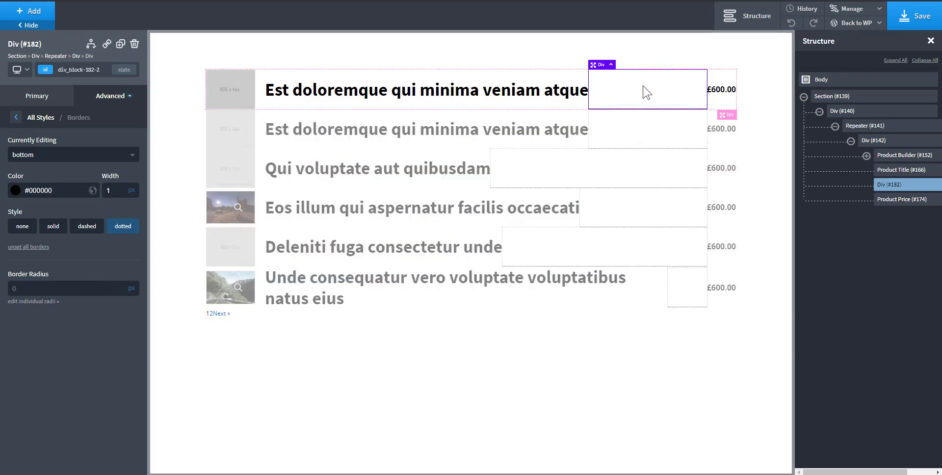
- Add a new empty Div inside the spacer Div and select it for condition editing
{"action": "left_click", "coordinate": [30, 11]}
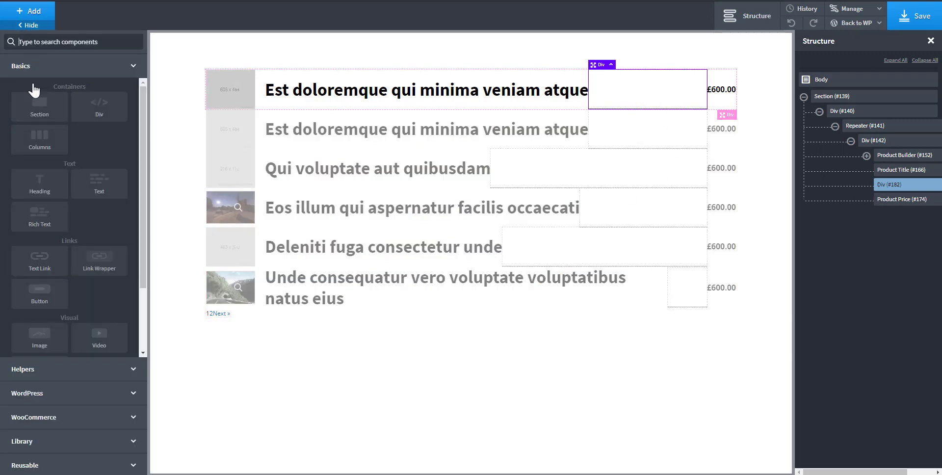
{"action": "left_click", "coordinate": [105, 109]}
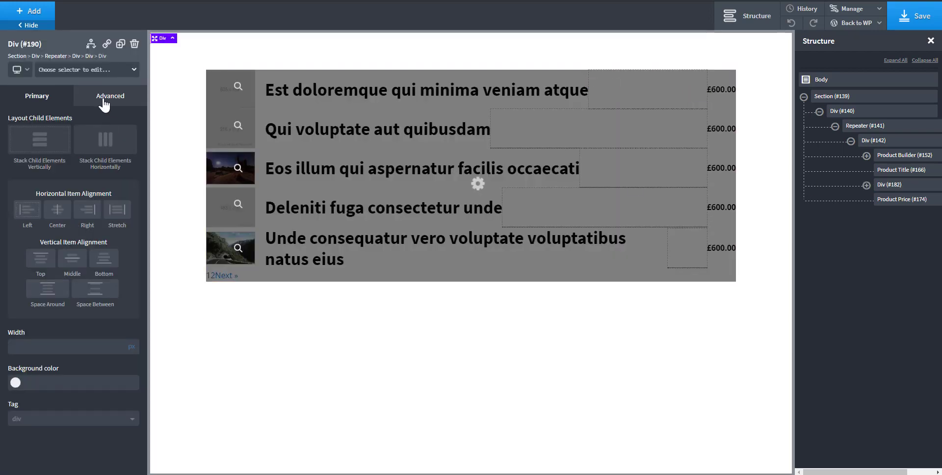
{"action": "left_click", "coordinate": [109, 97]}
{"action": "left_click", "coordinate": [107, 177]}
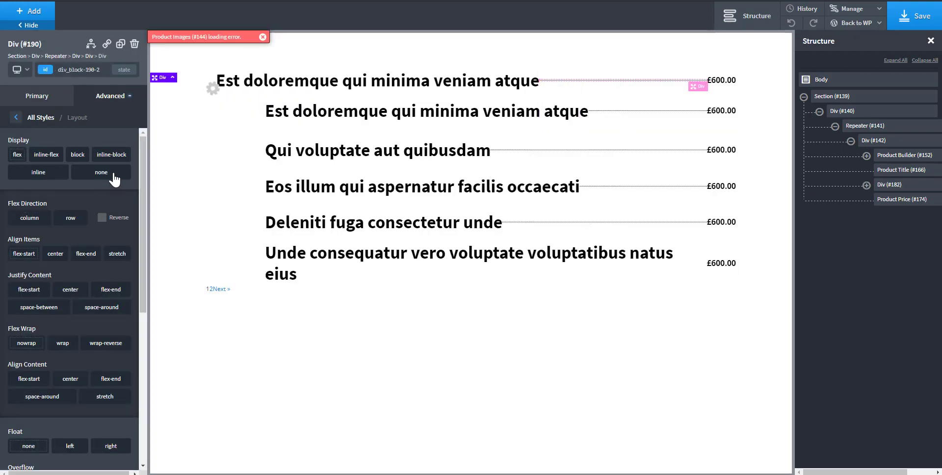
{"action": "left_click", "coordinate": [866, 185]}
{"action": "left_click", "coordinate": [903, 200]}
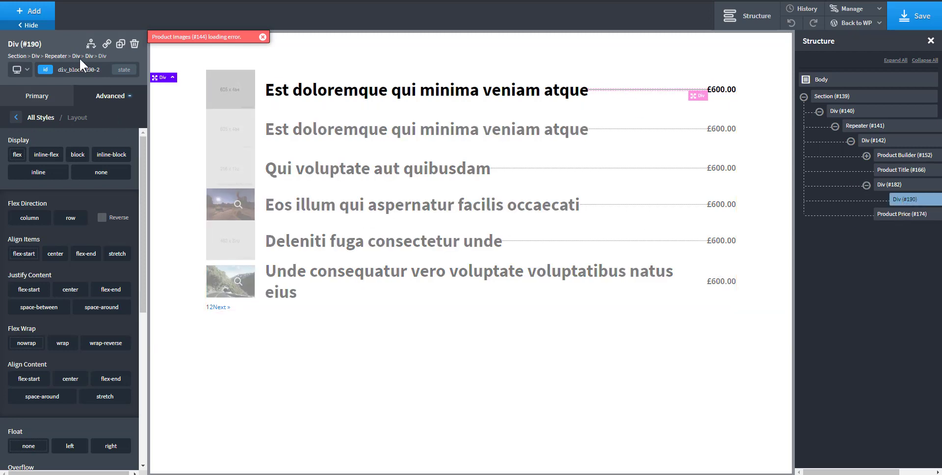
{"action": "left_click", "coordinate": [91, 44]}
- Add an Author Name condition with a custom value to the inner Div
{"action": "left_click", "coordinate": [122, 79]}
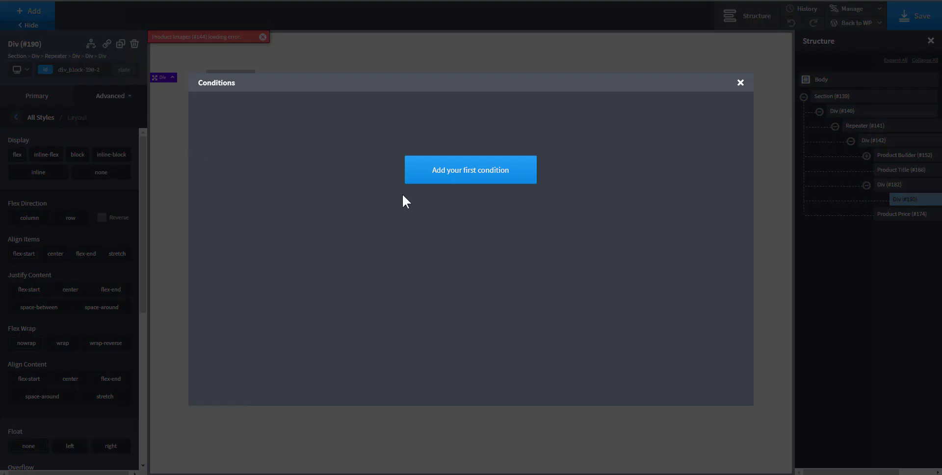
{"action": "left_click", "coordinate": [430, 180]}
{"action": "left_click", "coordinate": [264, 116]}
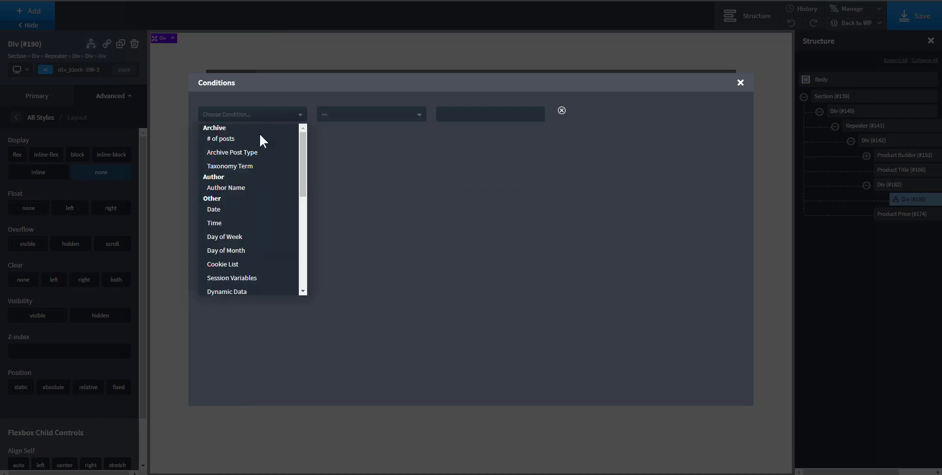
{"action": "left_click", "coordinate": [237, 188]}
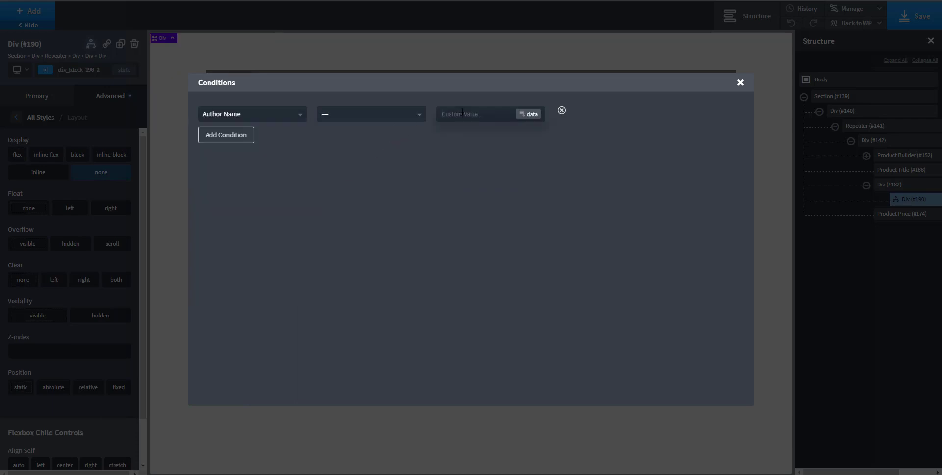
{"action": "type", "text": "90wja90qojsd0"}
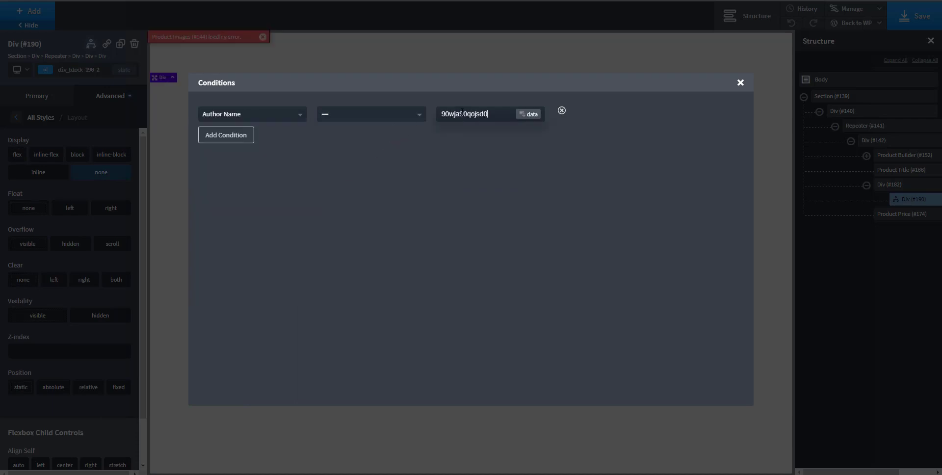
{"action": "type", "text": "3"}
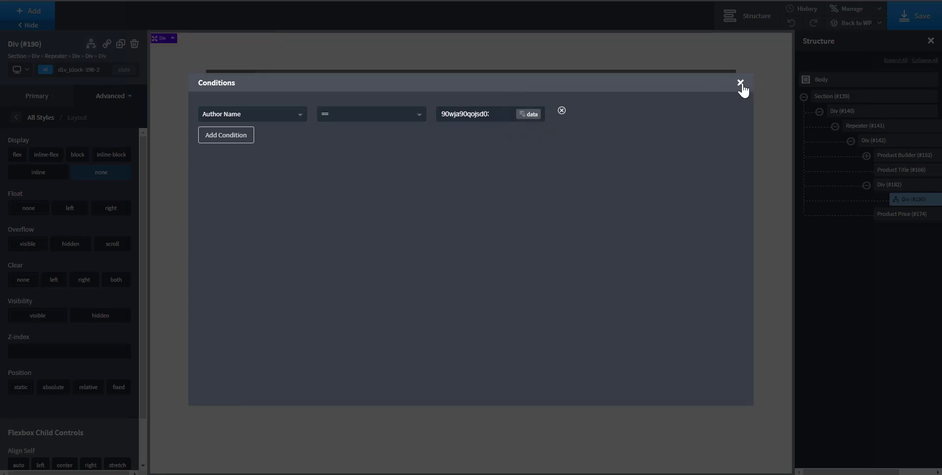
{"action": "left_click", "coordinate": [741, 83]}
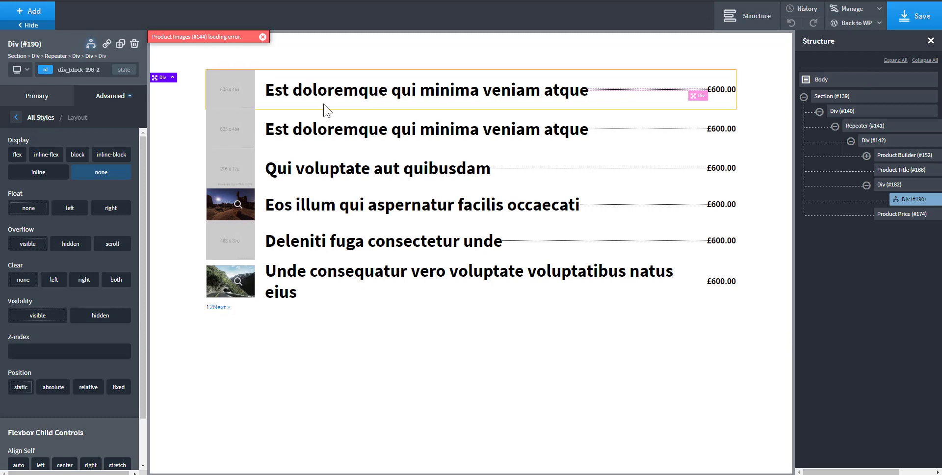
- Set the Product Title font size to 24px in the first repeater row
{"action": "left_click", "coordinate": [276, 109]}
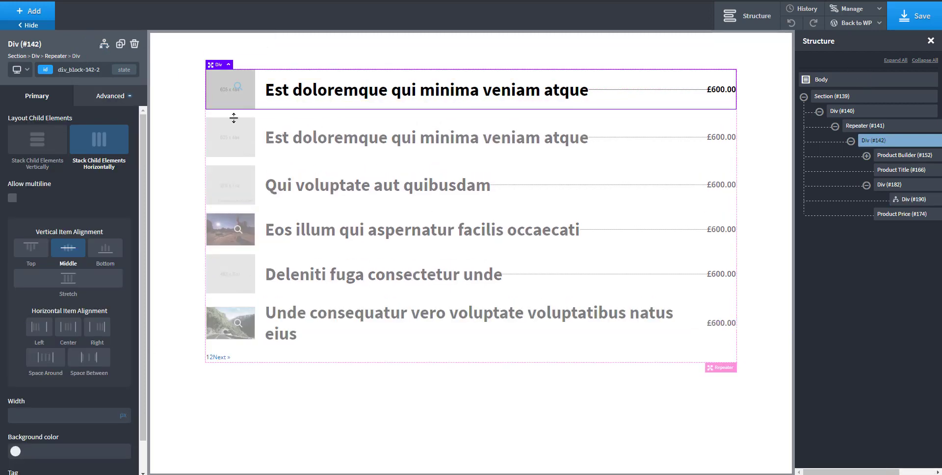
{"action": "left_click", "coordinate": [416, 95]}
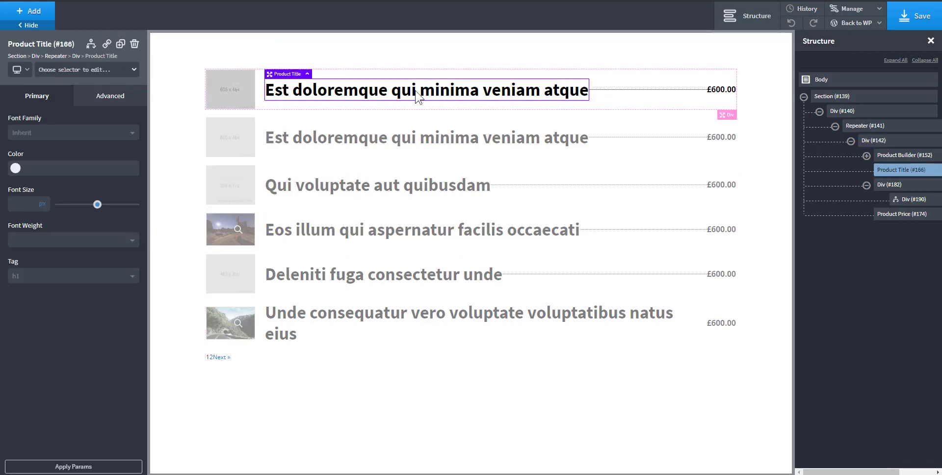
{"action": "type", "text": "20"}
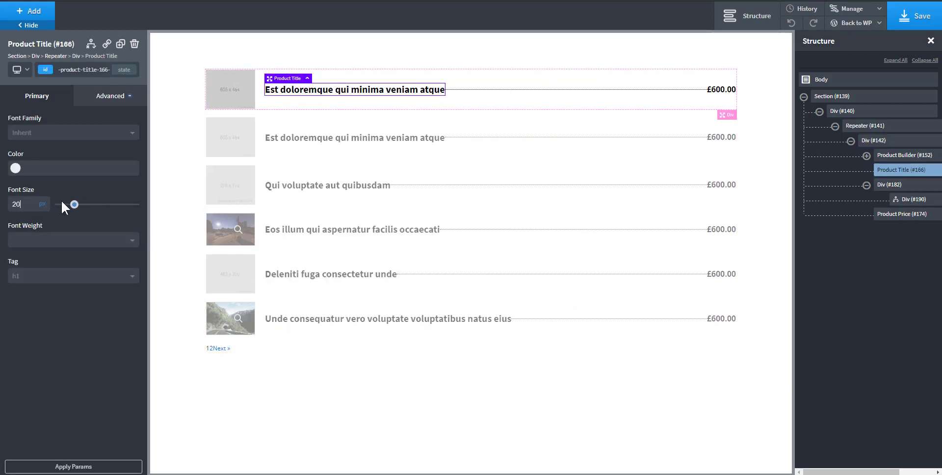
{"action": "type", "text": "24"}
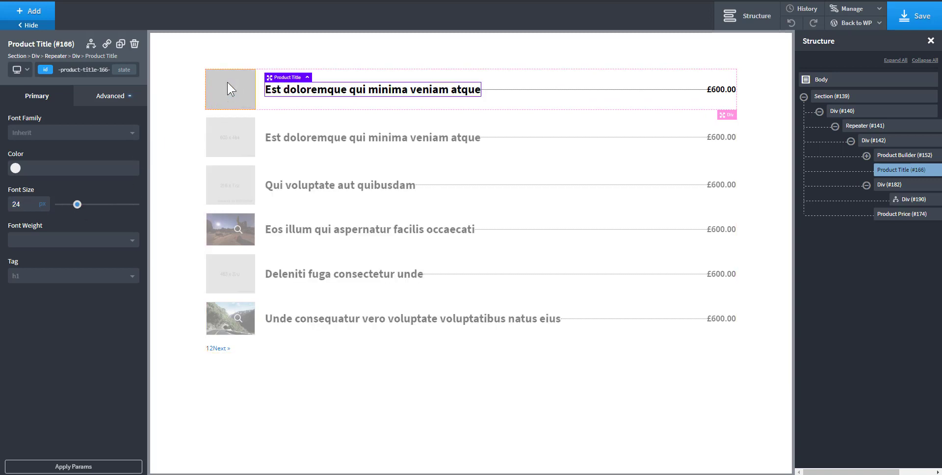
- Save the Oxygen page so the live product list shows the changes
{"action": "left_click", "coordinate": [923, 13]}
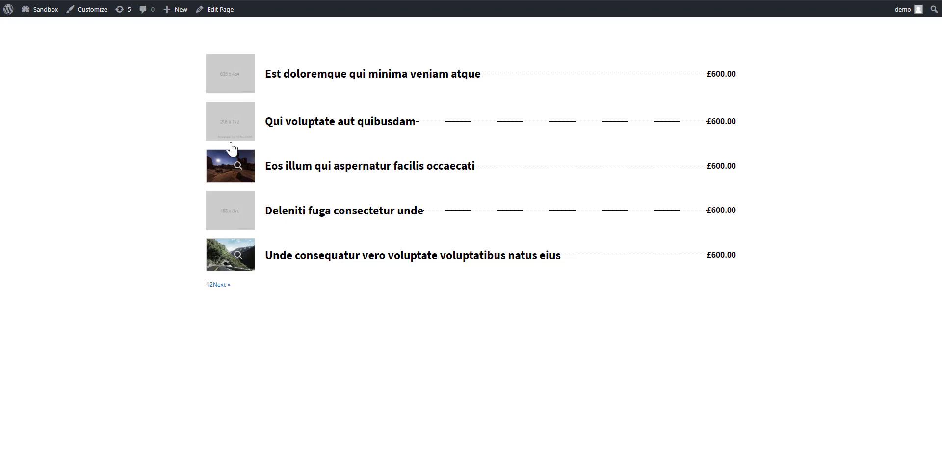
- Give the leader line div 32px left and right margins, then save the page
{"action": "left_click", "coordinate": [220, 285]}
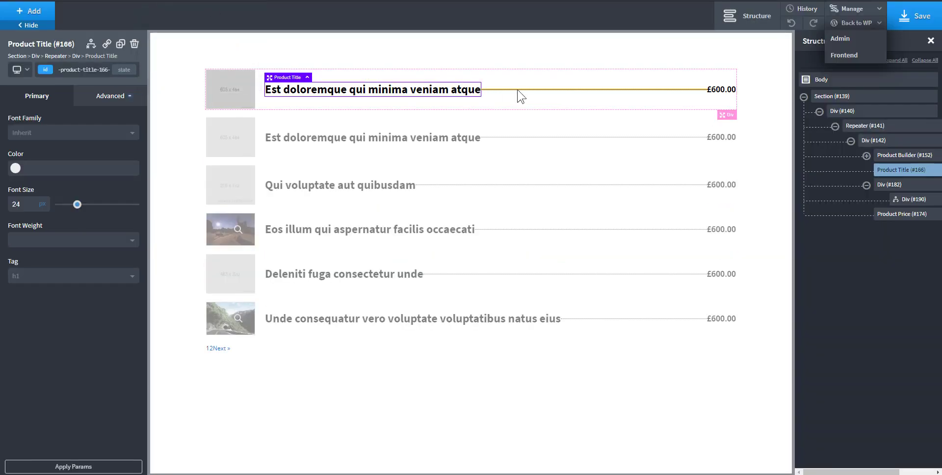
{"action": "left_click", "coordinate": [518, 91]}
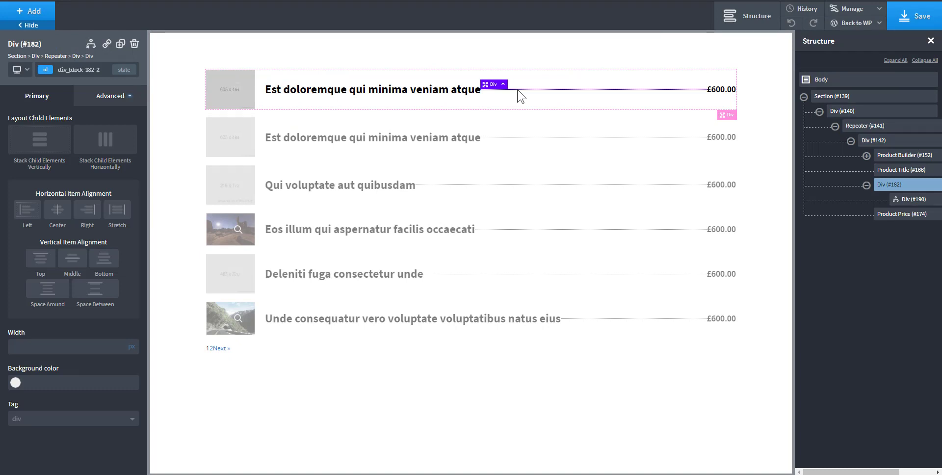
{"action": "left_click", "coordinate": [122, 97]}
{"action": "left_click", "coordinate": [86, 153]}
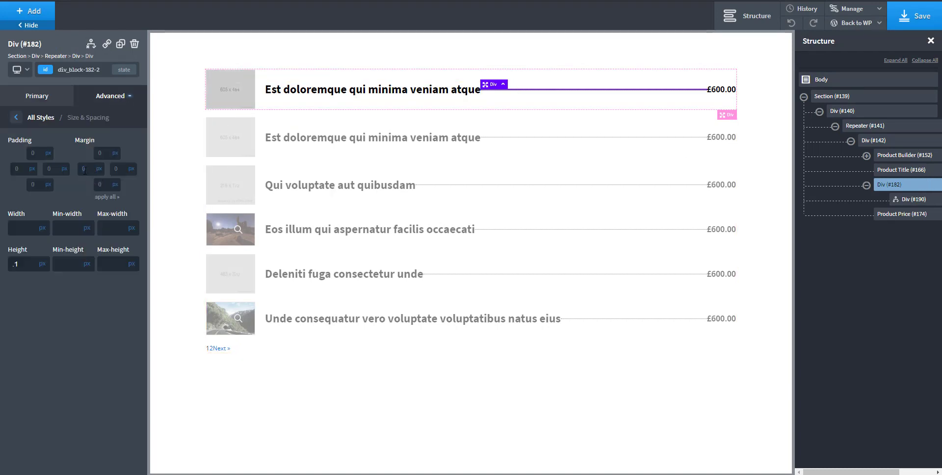
{"action": "type", "text": "32"}
{"action": "left_click", "coordinate": [122, 169]}
{"action": "type", "text": "32"}
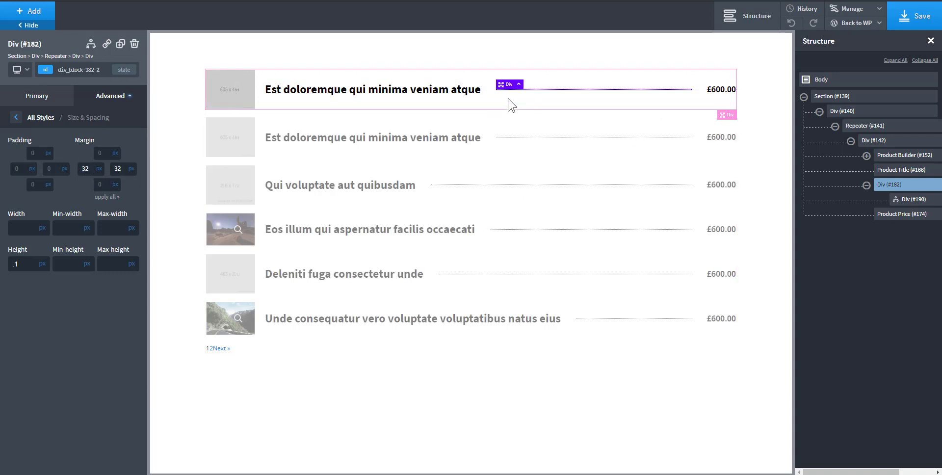
{"action": "left_click", "coordinate": [907, 20]}
- Give the leader line a 3px dashed bottom border
{"action": "left_click", "coordinate": [126, 100]}
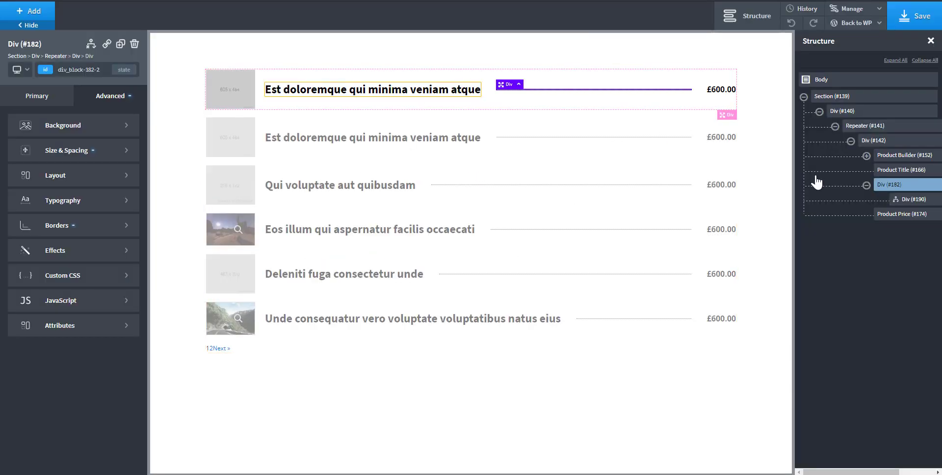
{"action": "left_click", "coordinate": [81, 233]}
{"action": "left_click", "coordinate": [76, 158]}
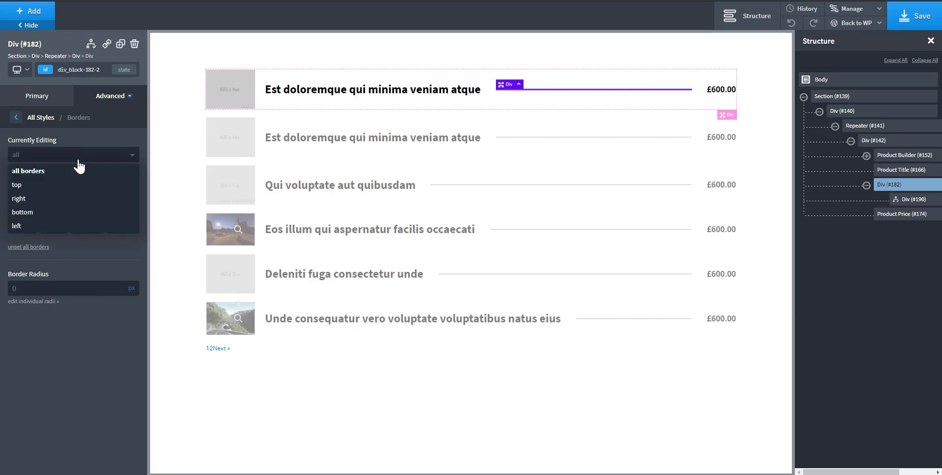
{"action": "left_click", "coordinate": [44, 211]}
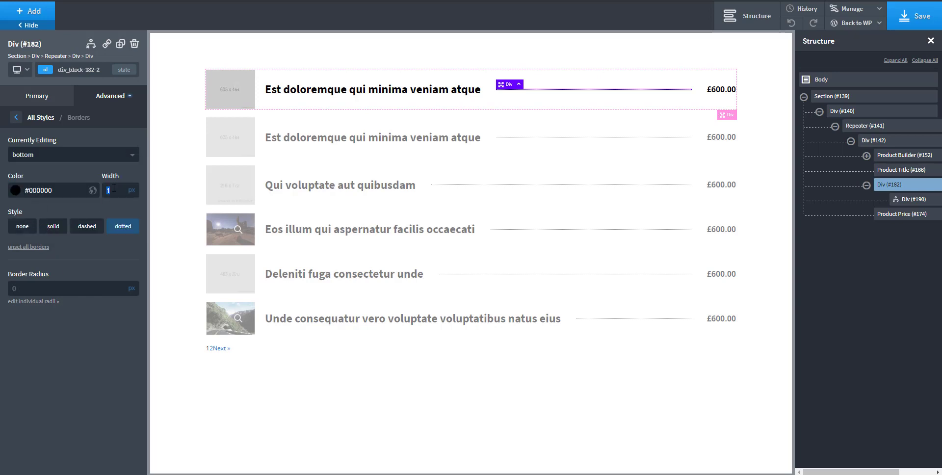
{"action": "type", "text": "2"}
{"action": "type", "text": "3"}
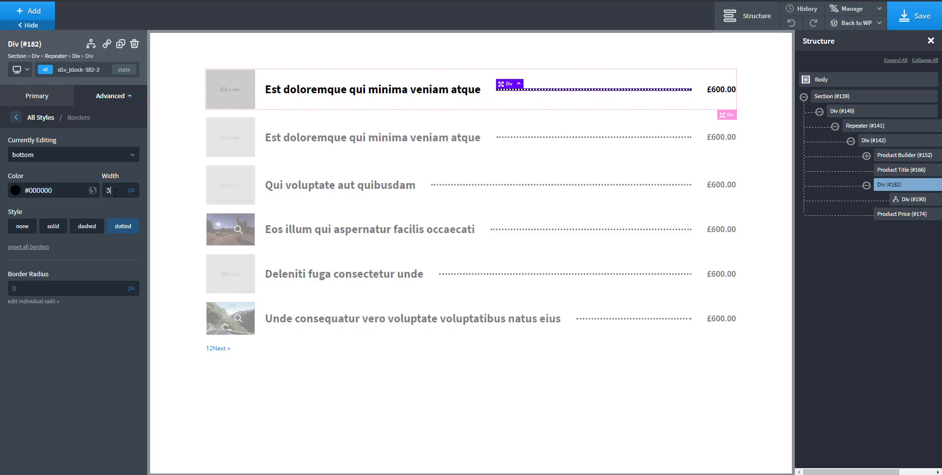
{"action": "left_click", "coordinate": [84, 230]}
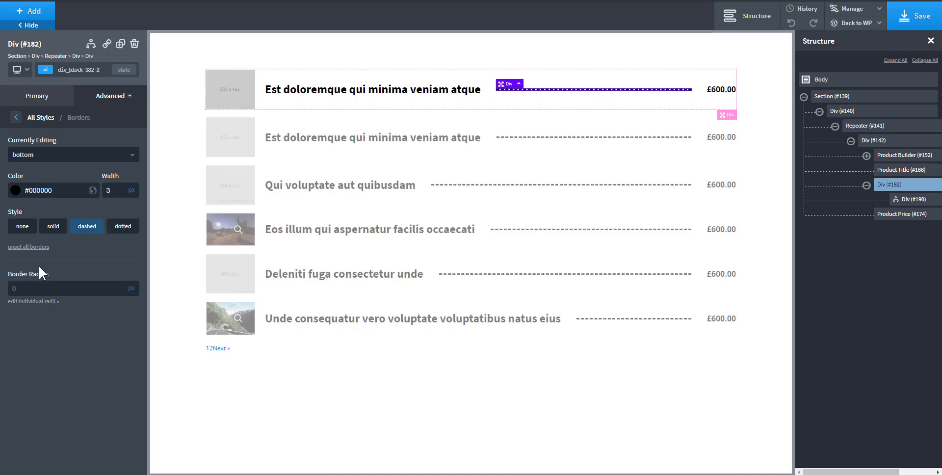
- Colour the leader line's bottom border orange (#ef6b00)
{"action": "left_click", "coordinate": [15, 190]}
{"action": "left_click", "coordinate": [75, 232]}
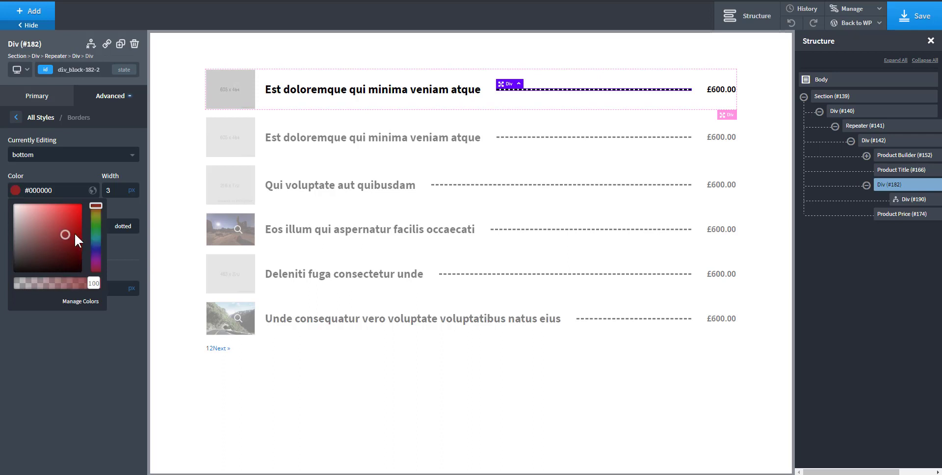
{"action": "left_click", "coordinate": [77, 229]}
{"action": "left_click", "coordinate": [80, 229]}
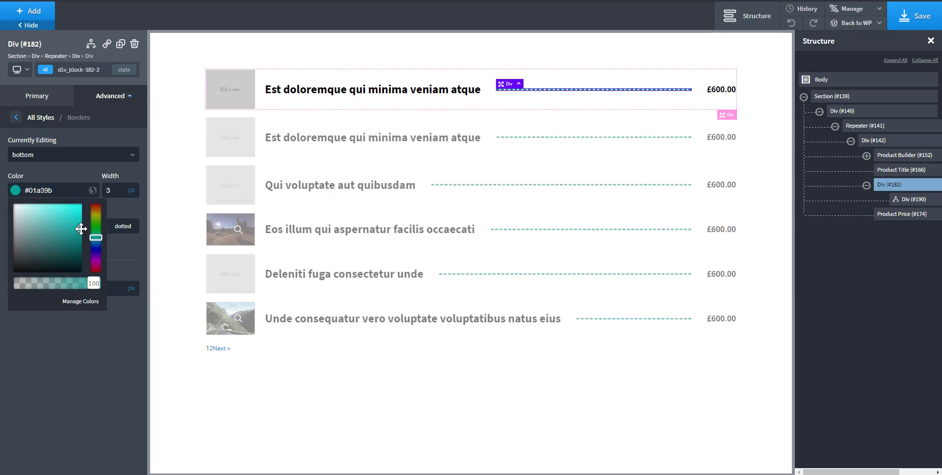
{"action": "left_click_drag", "start_coordinate": [76, 232], "coordinate": [93, 213]}
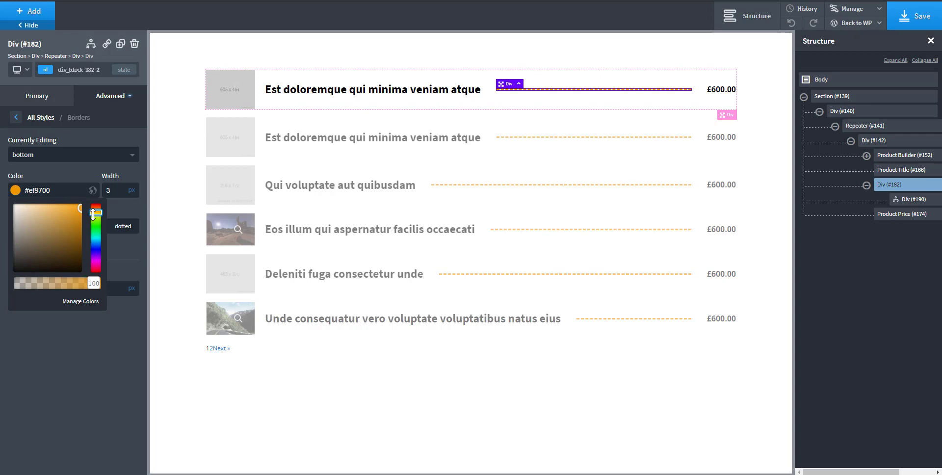
{"action": "left_click_drag", "start_coordinate": [92, 214], "coordinate": [91, 211]}
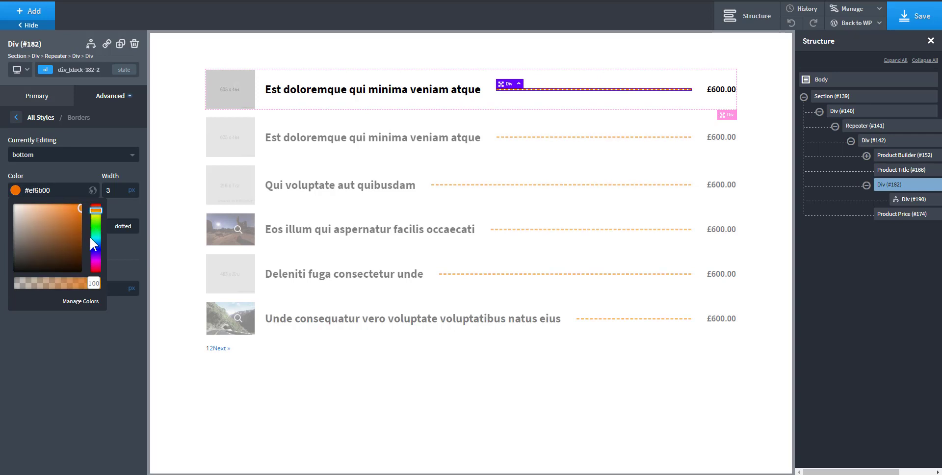
{"action": "left_click", "coordinate": [52, 379]}
- Give the Product Price 16px padding on all sides
{"action": "left_click", "coordinate": [361, 93]}
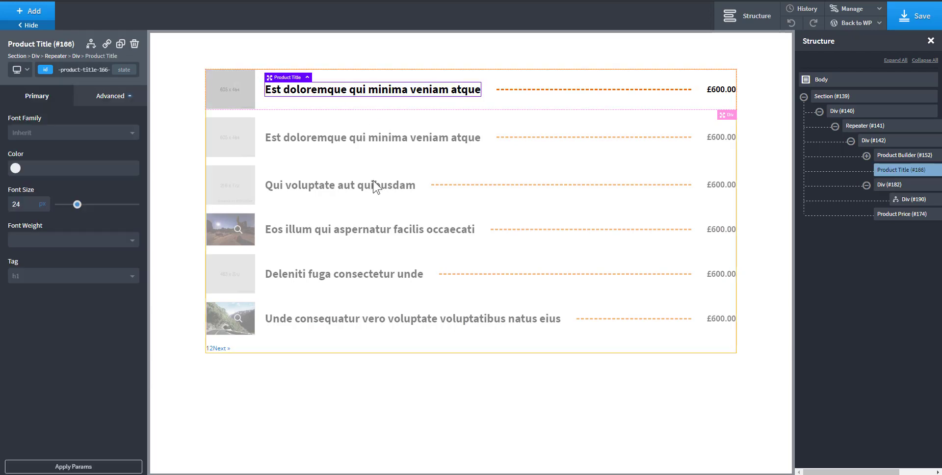
{"action": "left_click", "coordinate": [713, 89]}
{"action": "left_click", "coordinate": [901, 19]}
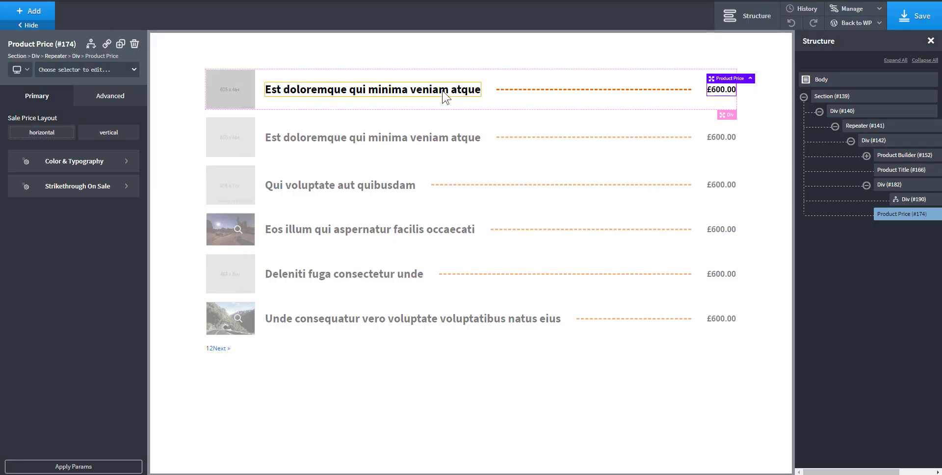
{"action": "left_click", "coordinate": [441, 91]}
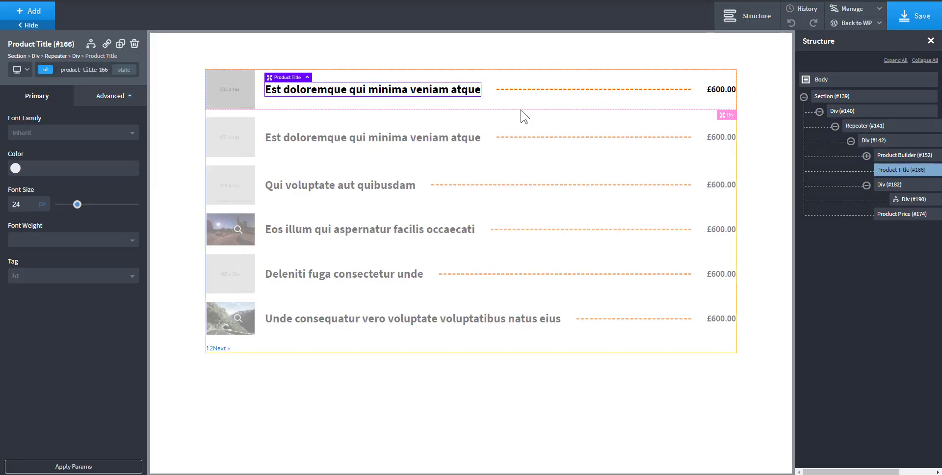
{"action": "left_click", "coordinate": [717, 90]}
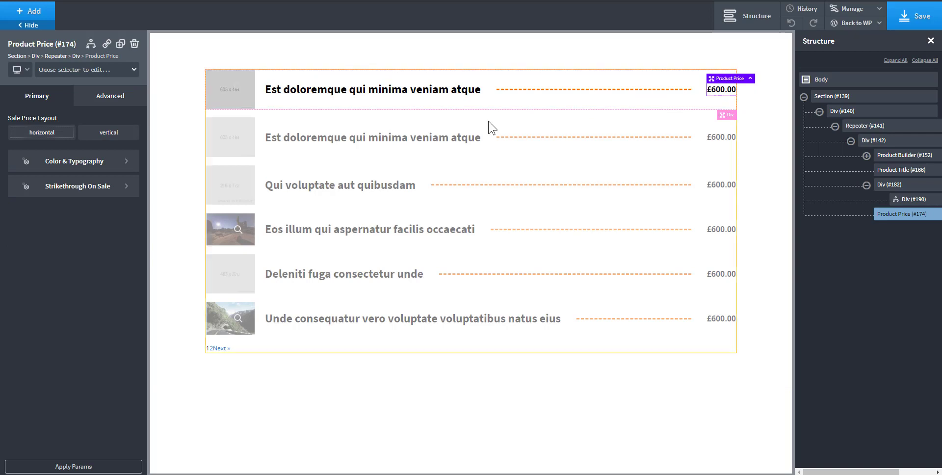
{"action": "left_click", "coordinate": [126, 101]}
{"action": "left_click", "coordinate": [87, 153]}
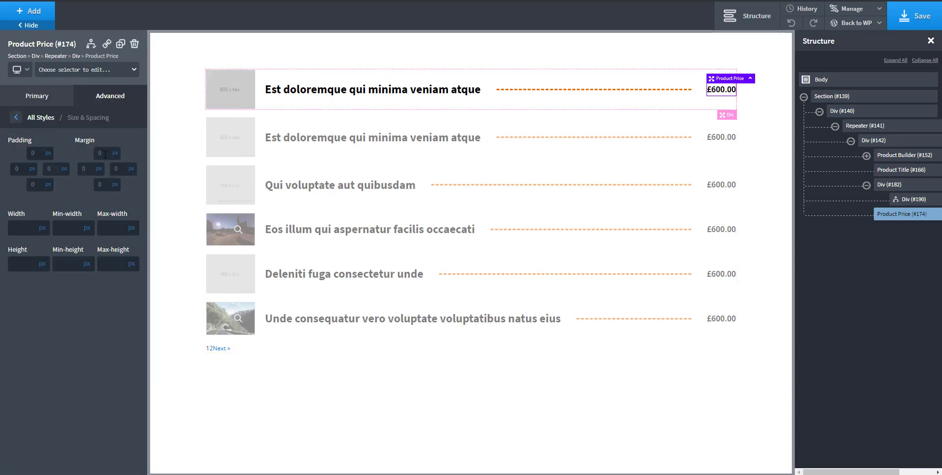
{"action": "mouse_move", "coordinate": [34, 153]}
{"action": "left_click", "coordinate": [41, 153]}
{"action": "type", "text": "16"}
{"action": "left_click", "coordinate": [40, 197]}
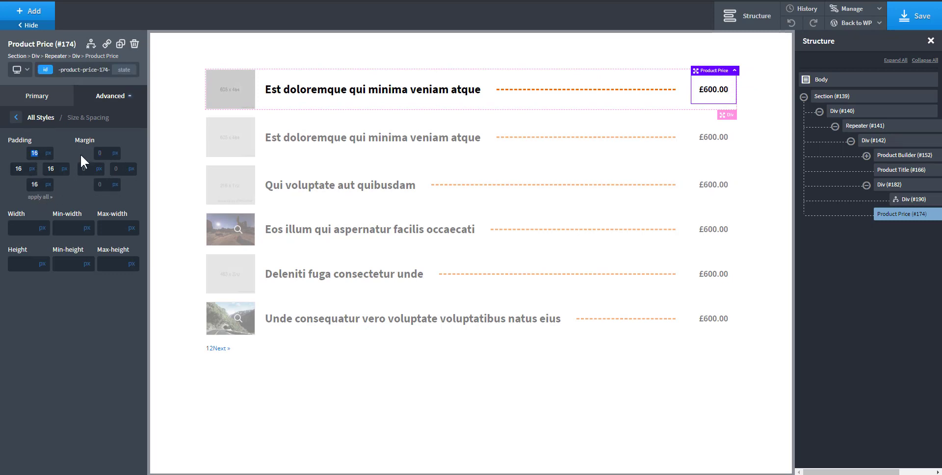
- Give the Product Price a light grey (#e2e2e2) background colour
{"action": "left_click", "coordinate": [112, 98]}
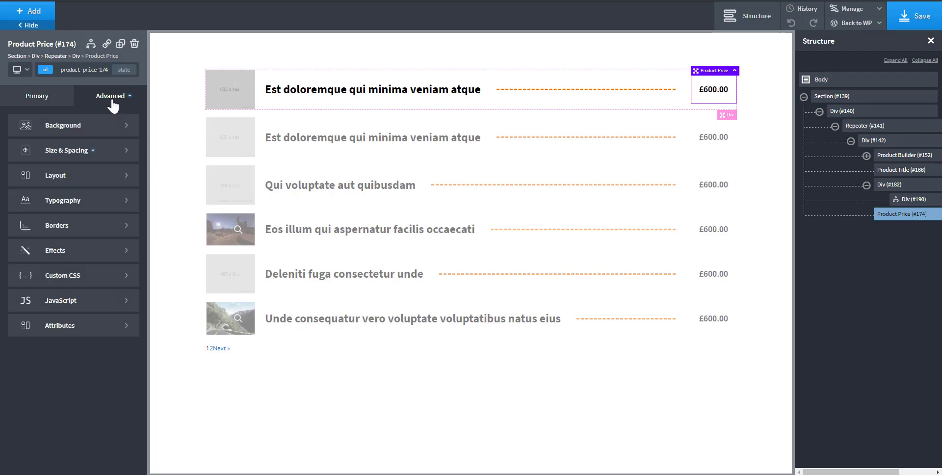
{"action": "left_click", "coordinate": [94, 128]}
{"action": "left_click", "coordinate": [15, 155]}
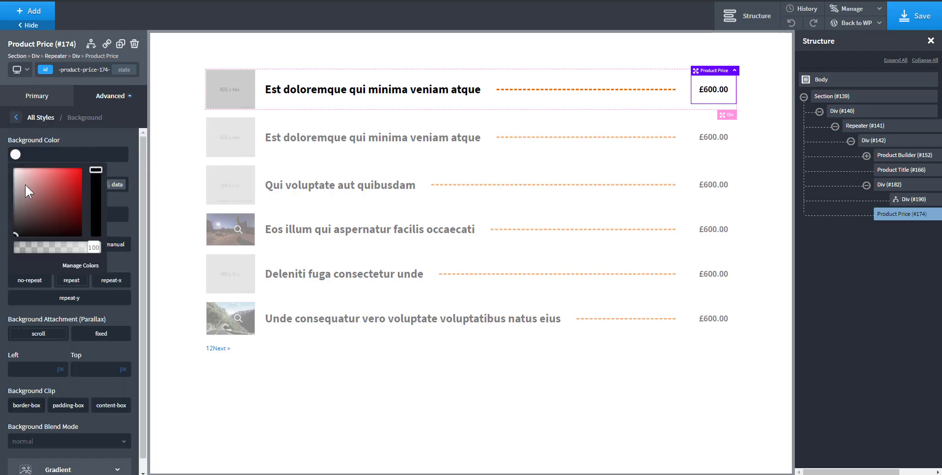
{"action": "left_click_drag", "start_coordinate": [25, 184], "coordinate": [4, 173]}
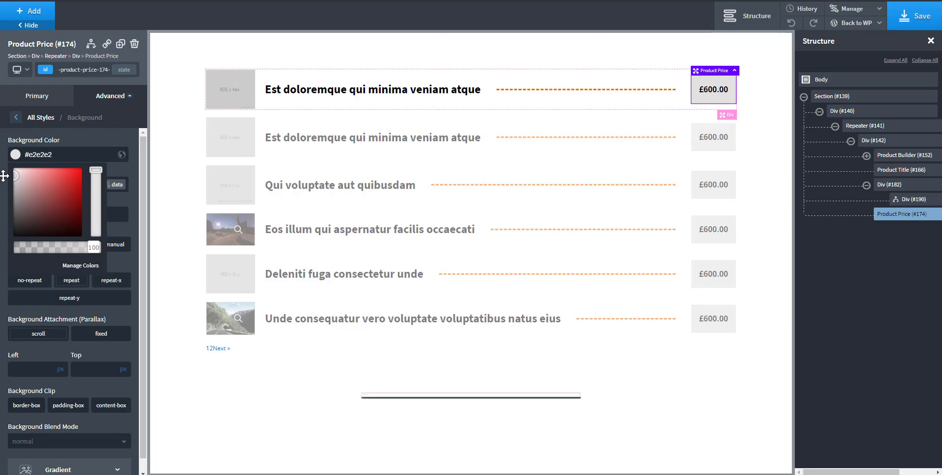
- Save the page and refresh the live site to see the orange leader lines and grey prices
{"action": "left_click", "coordinate": [892, 26]}
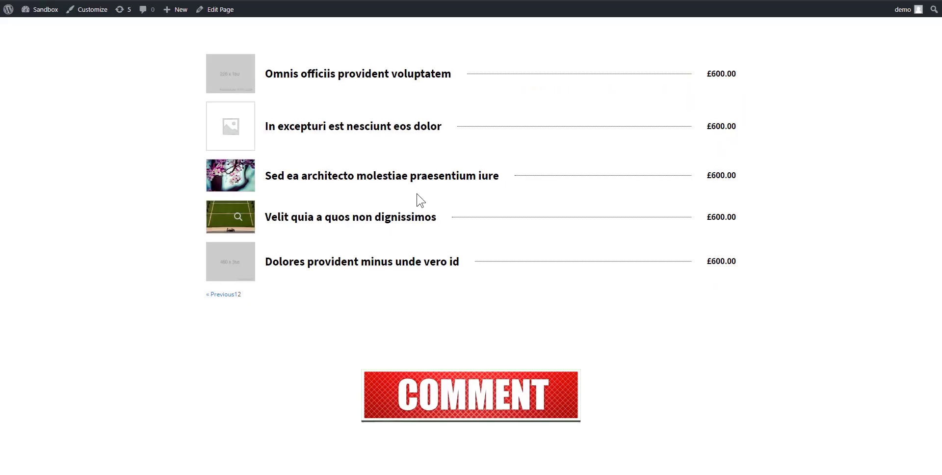
{"action": "key", "text": "F5"}
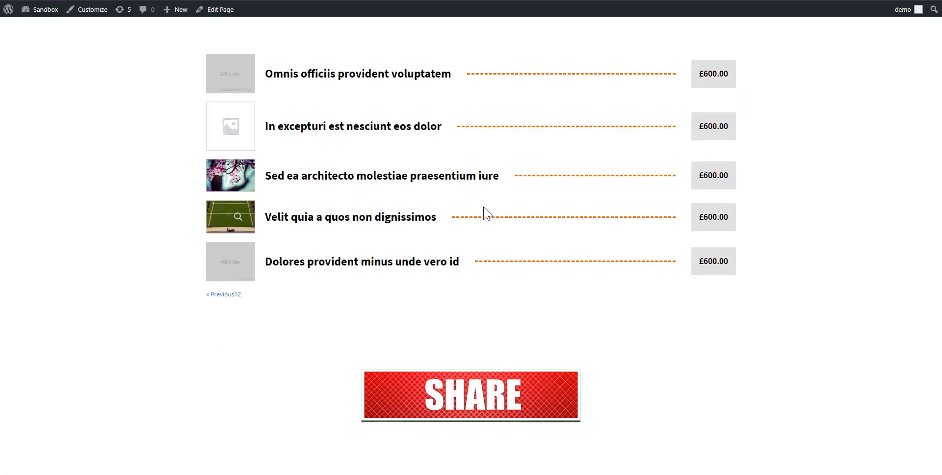